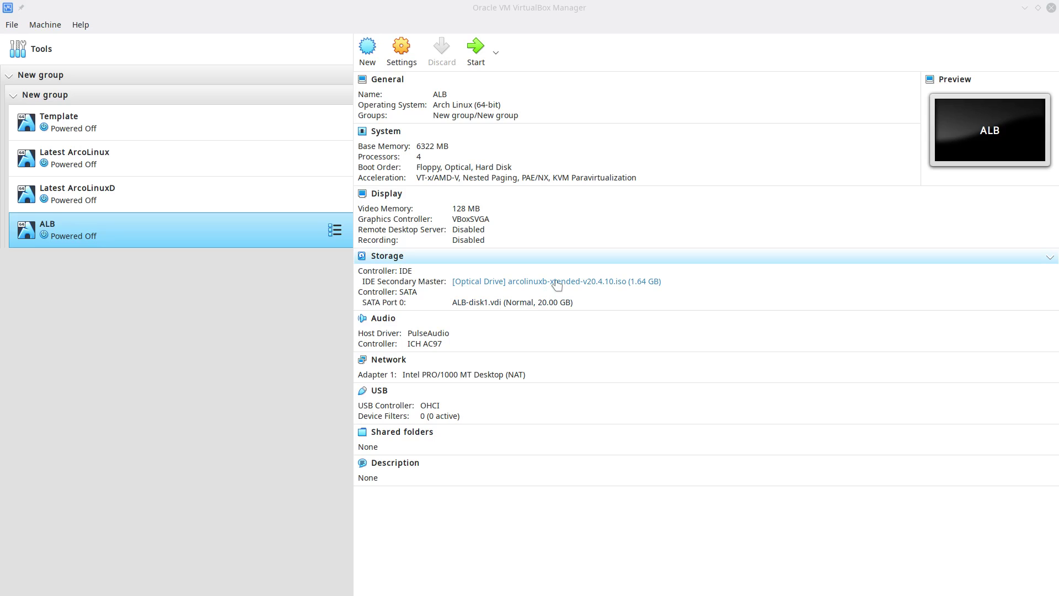
# Start the ALB virtual machine from the VirtualBox Manager machine list.
pyautogui.doubleClick(260, 234)
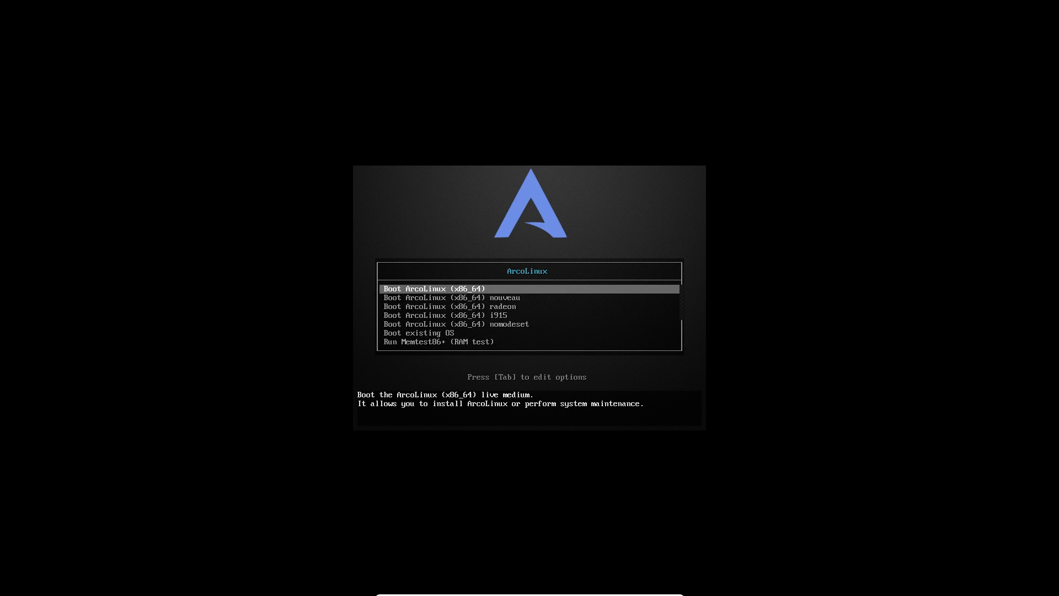
# Browse the nouveau and nomodeset boot entries, then return to Boot ArcoLinux (x86_64) to boot.
pyautogui.press('Down')
pyautogui.press('Down')
pyautogui.press('Down')
pyautogui.press('Down')
pyautogui.press('Up')
pyautogui.press('Up')
pyautogui.press('Up')
pyautogui.press('Up')
pyautogui.press('Down')
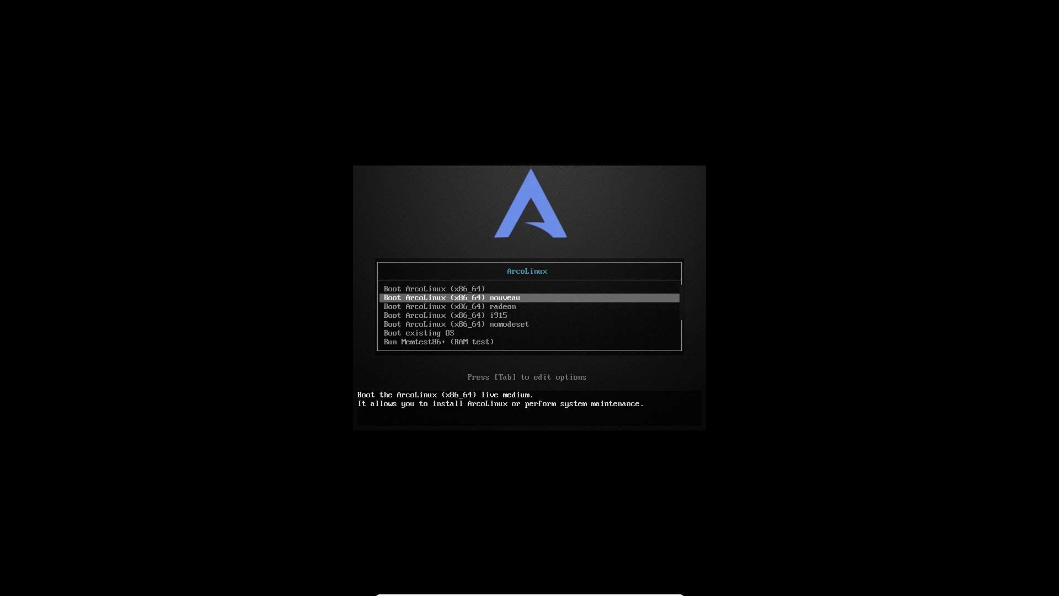
pyautogui.press('Down')
pyautogui.press('Down')
pyautogui.press('Down')
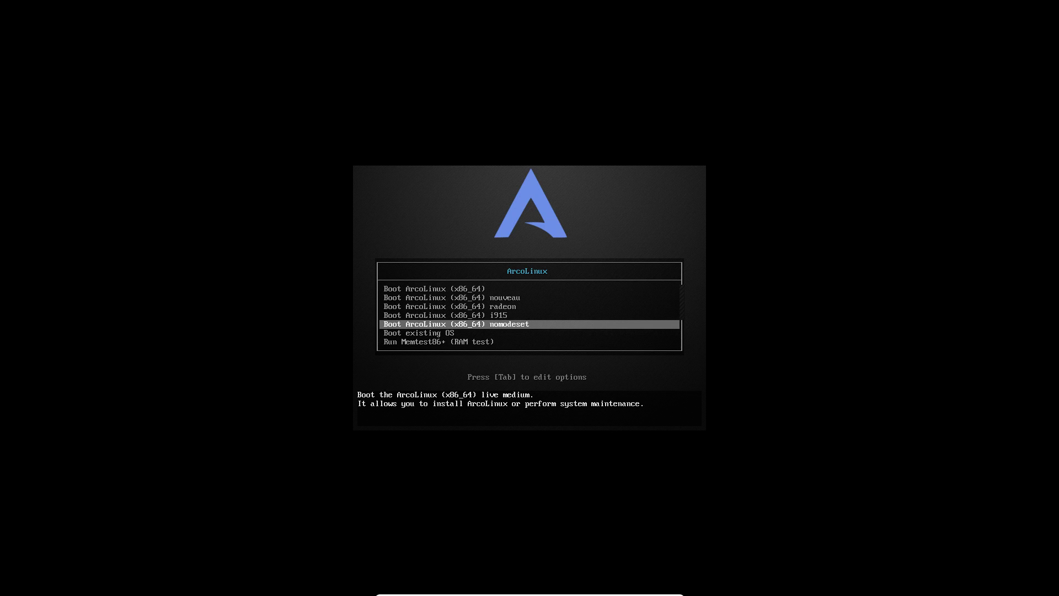
pyautogui.press('Up')
pyautogui.press('Up')
pyautogui.press('Up')
pyautogui.press('Up')
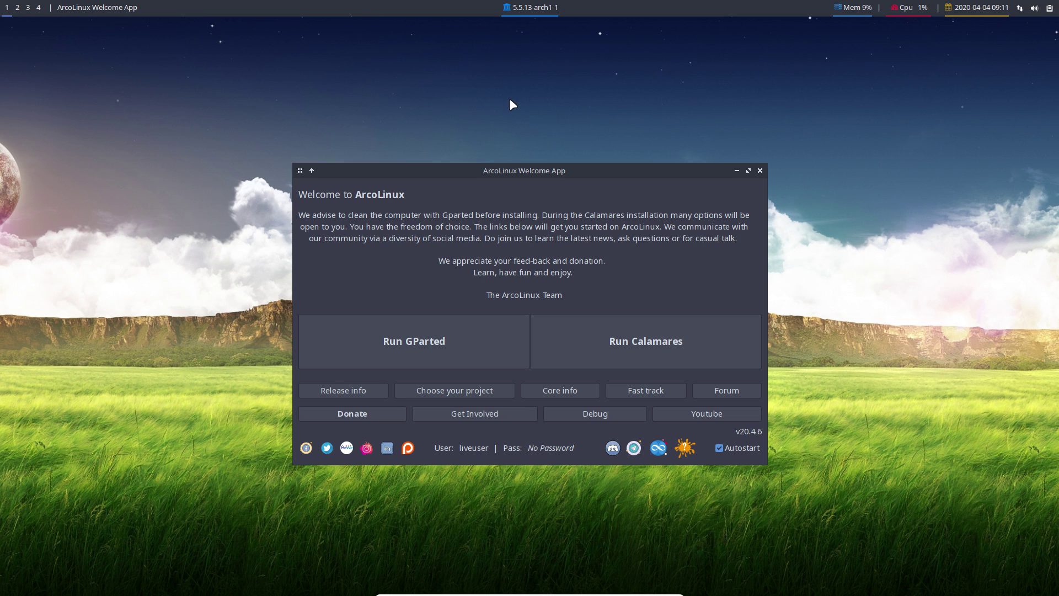
pyautogui.rightClick(170, 161)
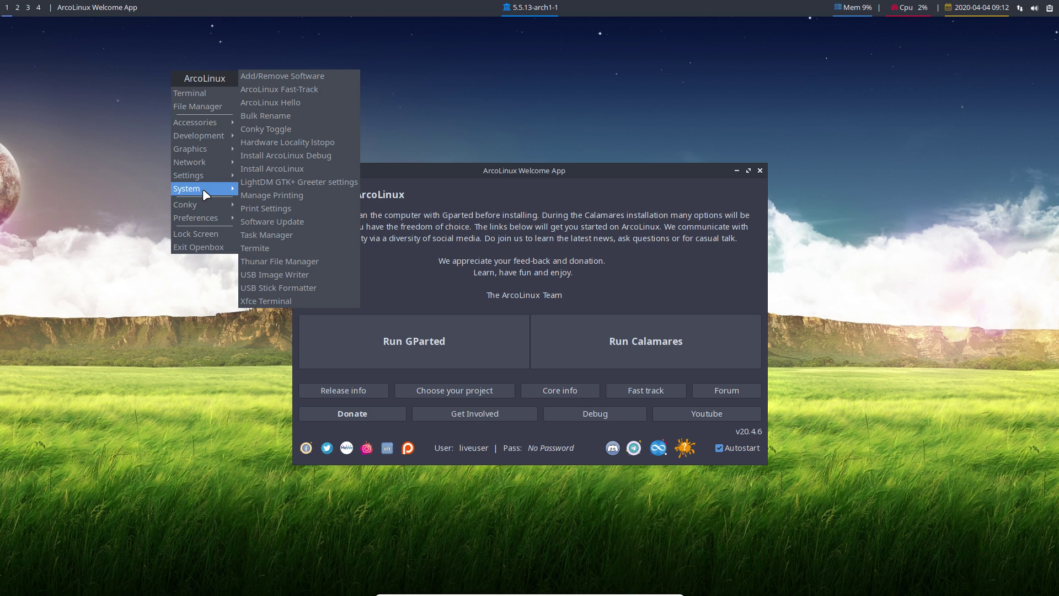
pyautogui.moveTo(202, 221)
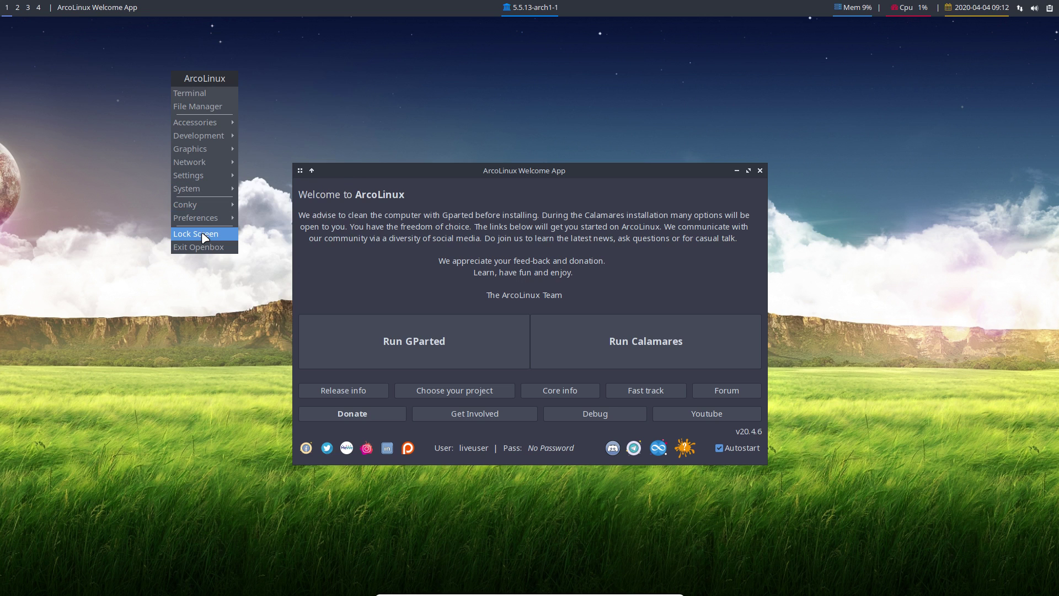
pyautogui.click(126, 327)
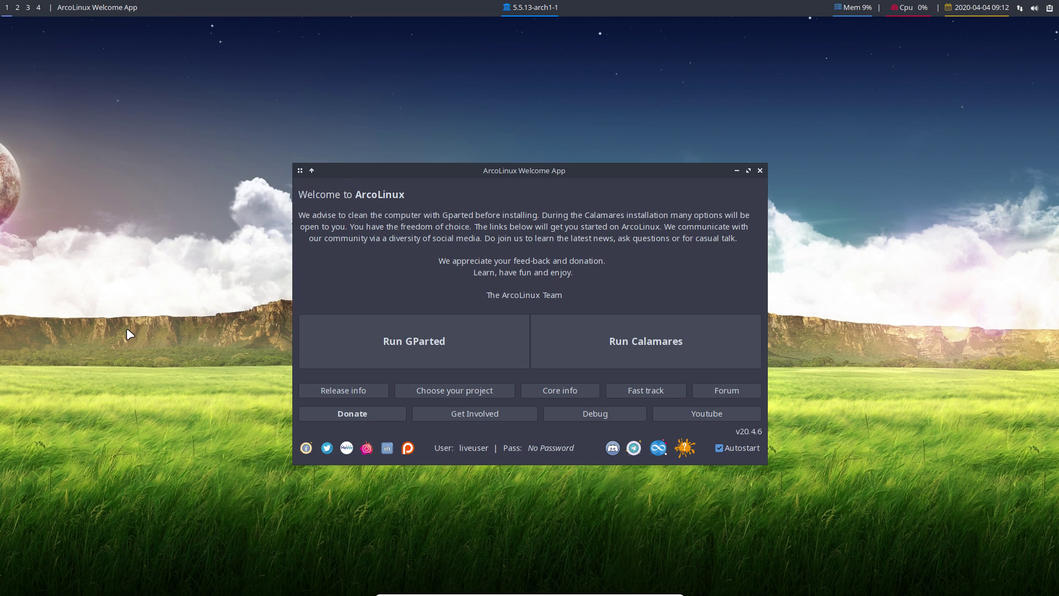
pyautogui.rightClick(130, 329)
pyautogui.moveTo(174, 290)
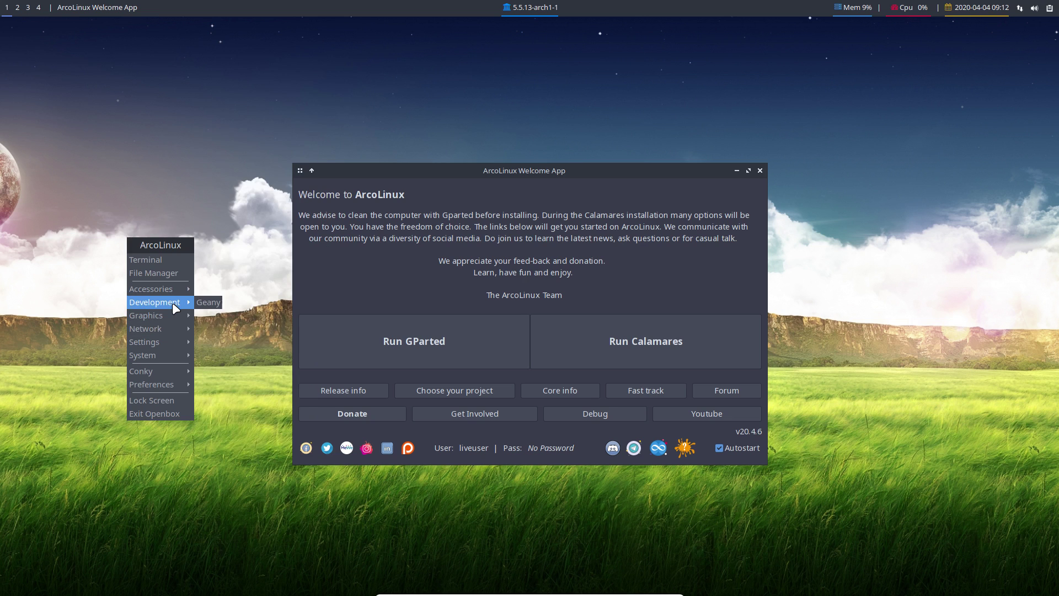
pyautogui.moveTo(182, 319)
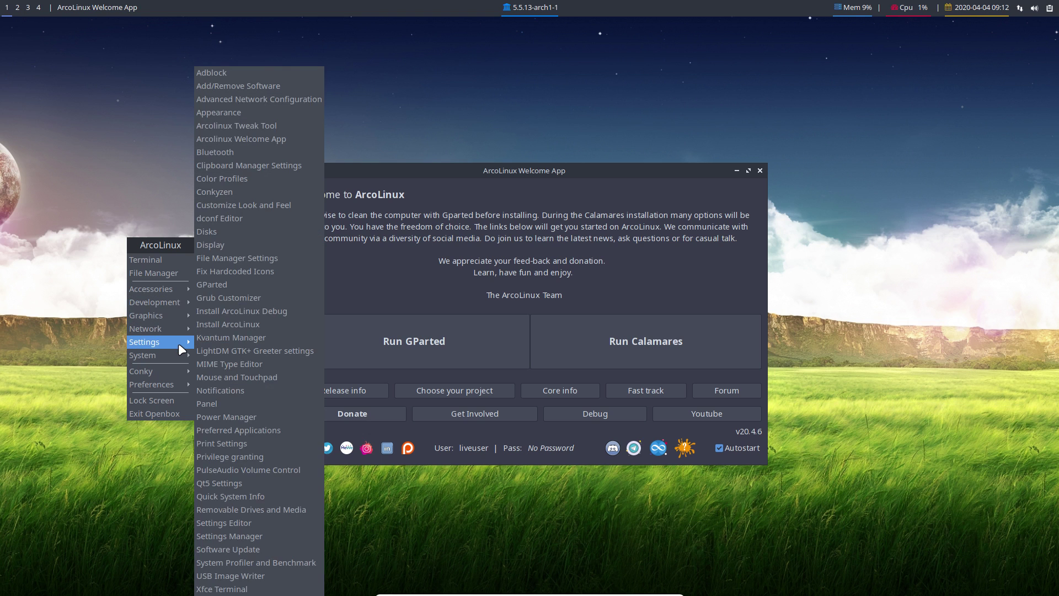
pyautogui.moveTo(175, 355)
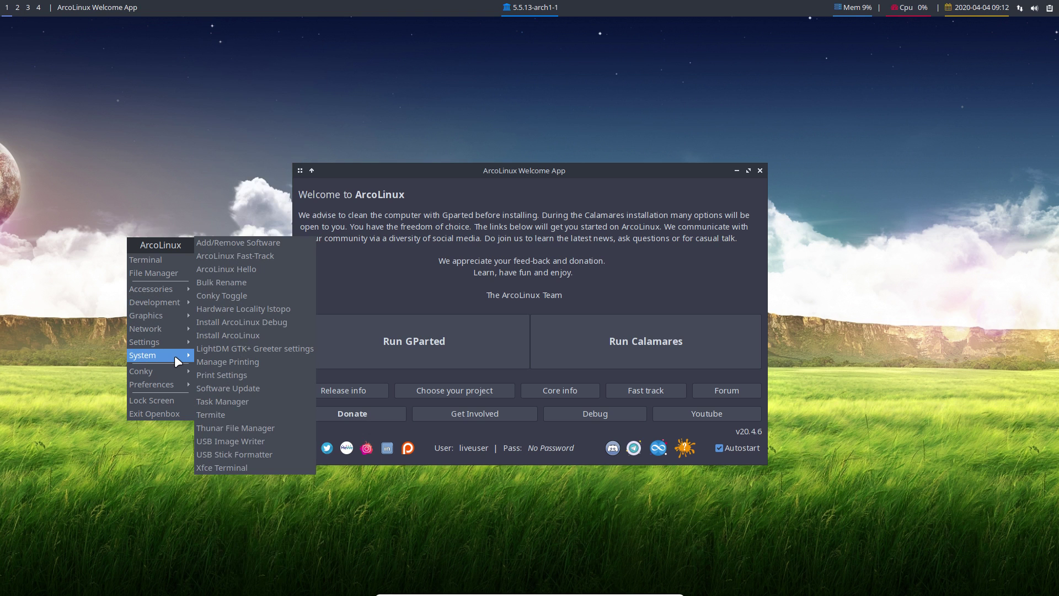
pyautogui.click(78, 350)
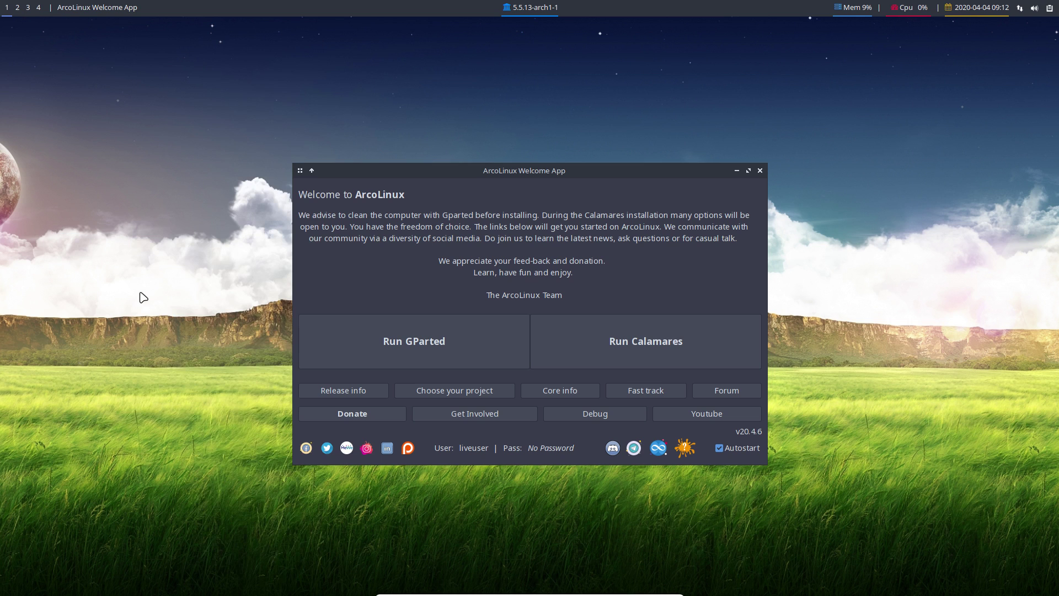
# Launch GParted and arrange it and the Welcome App window side by side.
pyautogui.click(466, 338)
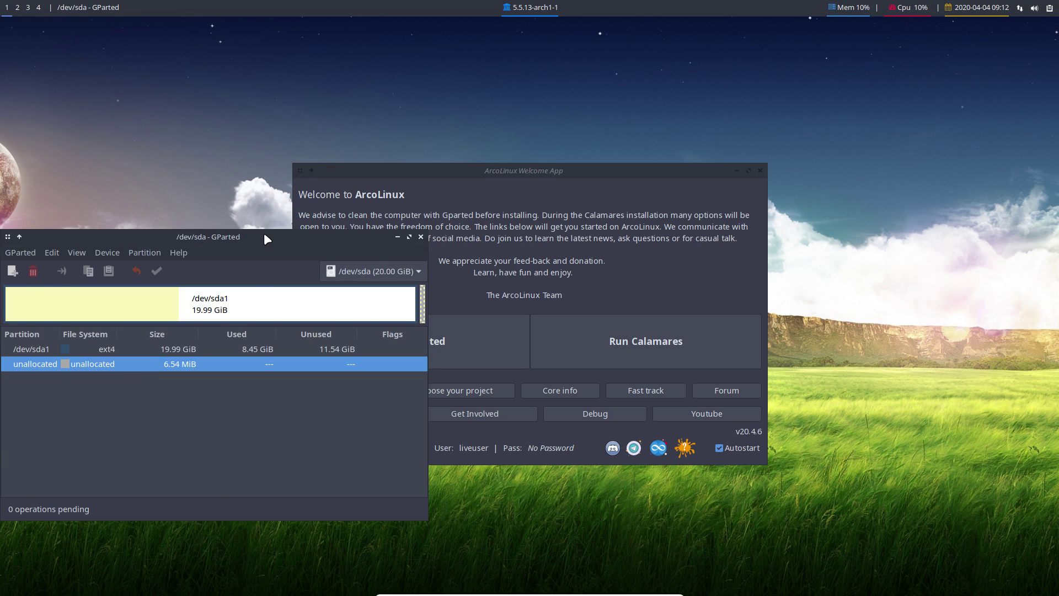
pyautogui.moveTo(264, 233); pyautogui.dragTo(356, 43)
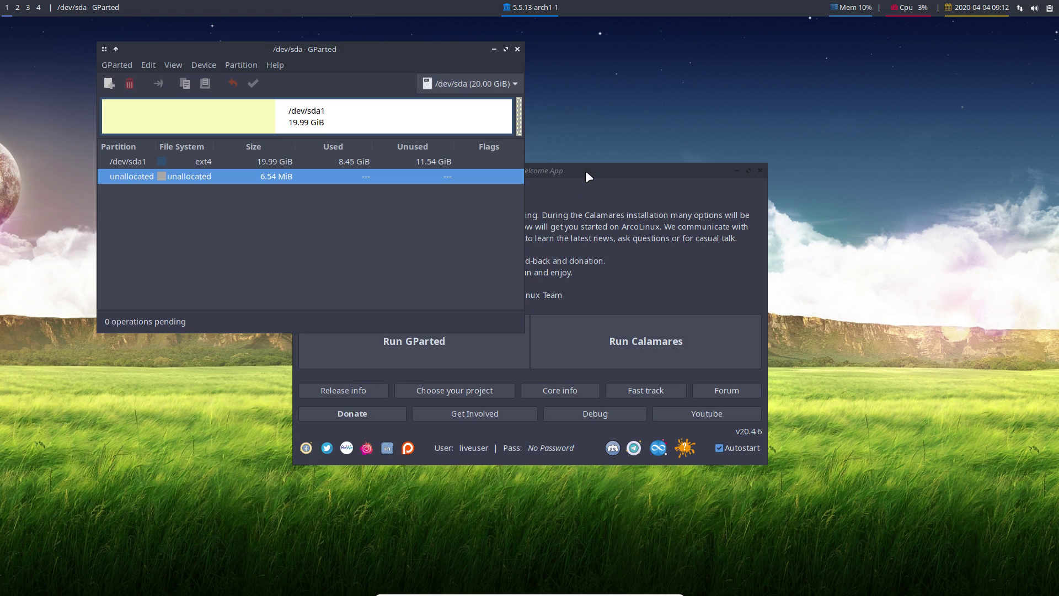
pyautogui.moveTo(589, 176); pyautogui.dragTo(718, 224)
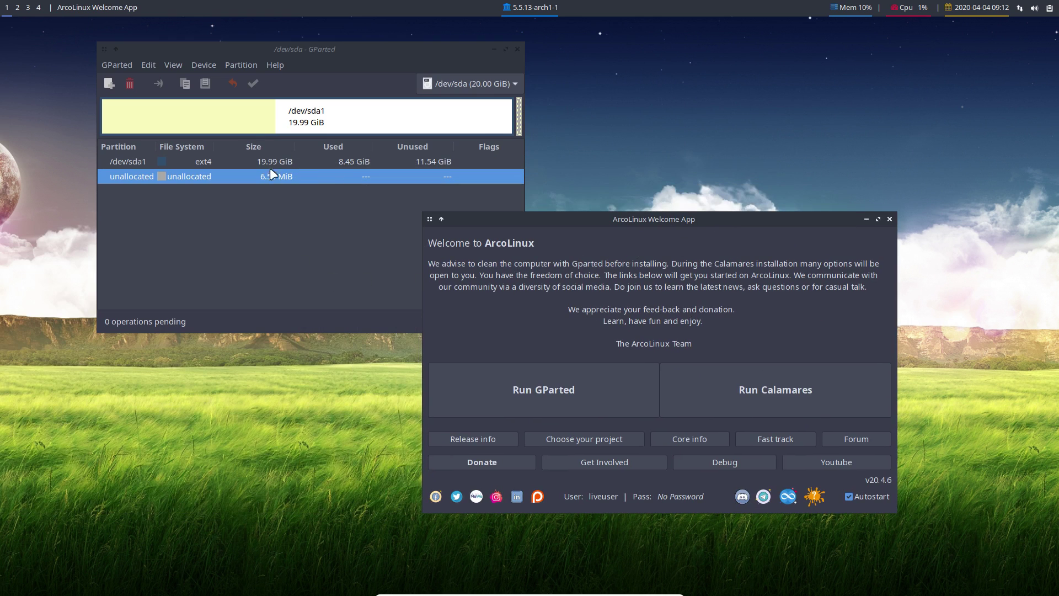
# Delete /dev/sda1, apply the change, then close GParted and recentre the Welcome App.
pyautogui.click(242, 120)
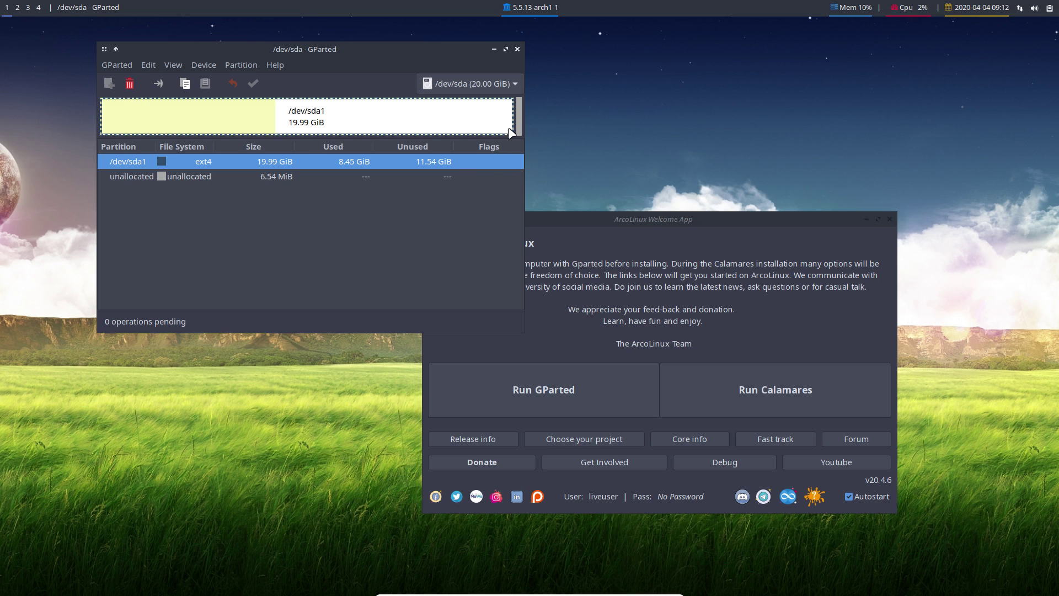
pyautogui.click(129, 81)
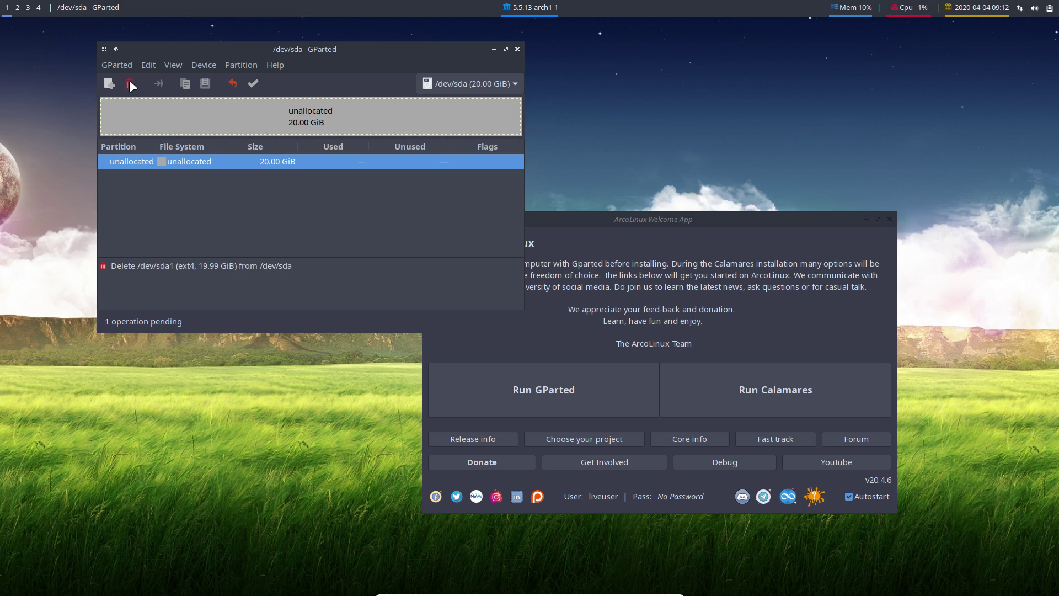
pyautogui.click(253, 82)
pyautogui.click(389, 241)
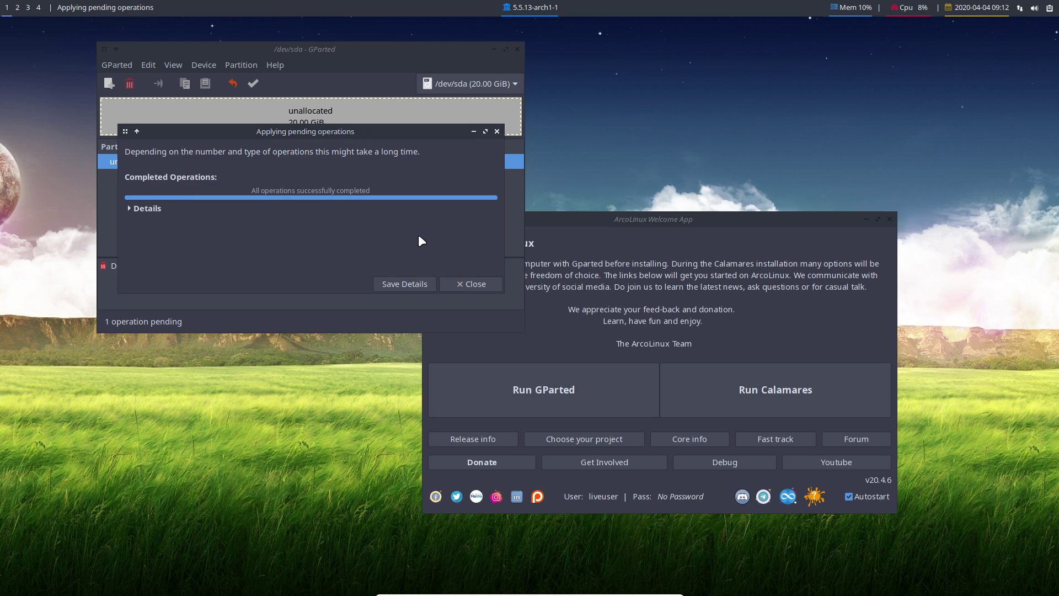
pyautogui.click(475, 284)
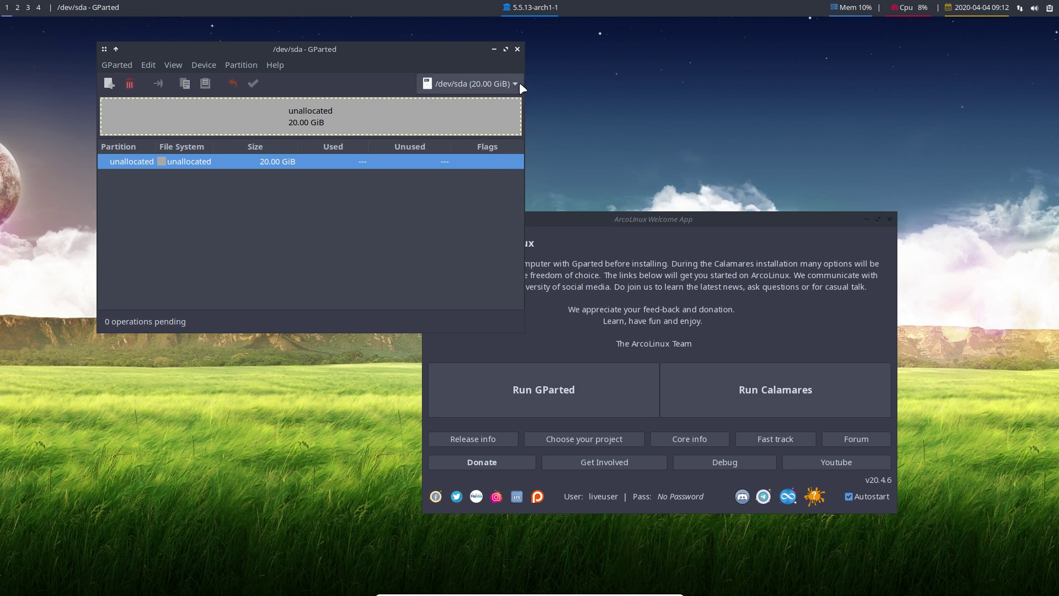
pyautogui.click(517, 49)
pyautogui.moveTo(675, 218); pyautogui.dragTo(539, 114)
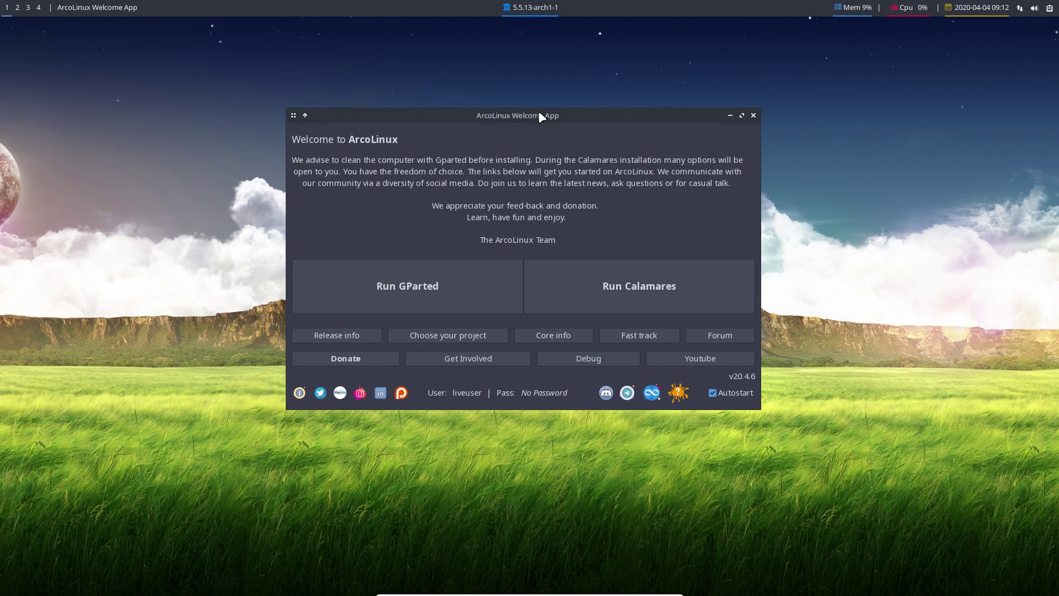
# Launch the Calamares installer and check its version in the About box.
pyautogui.click(606, 281)
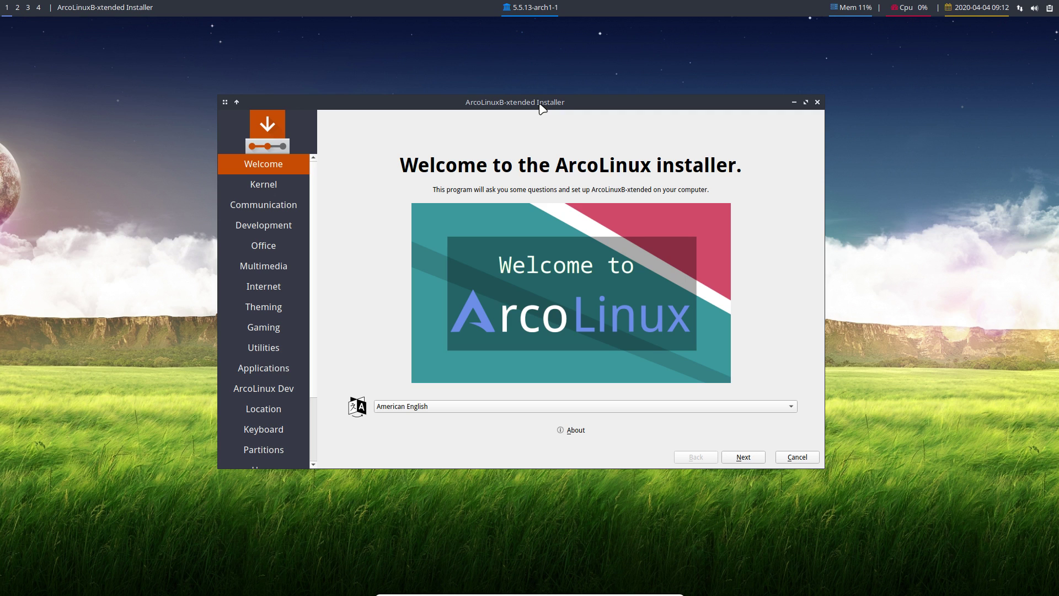
pyautogui.click(563, 433)
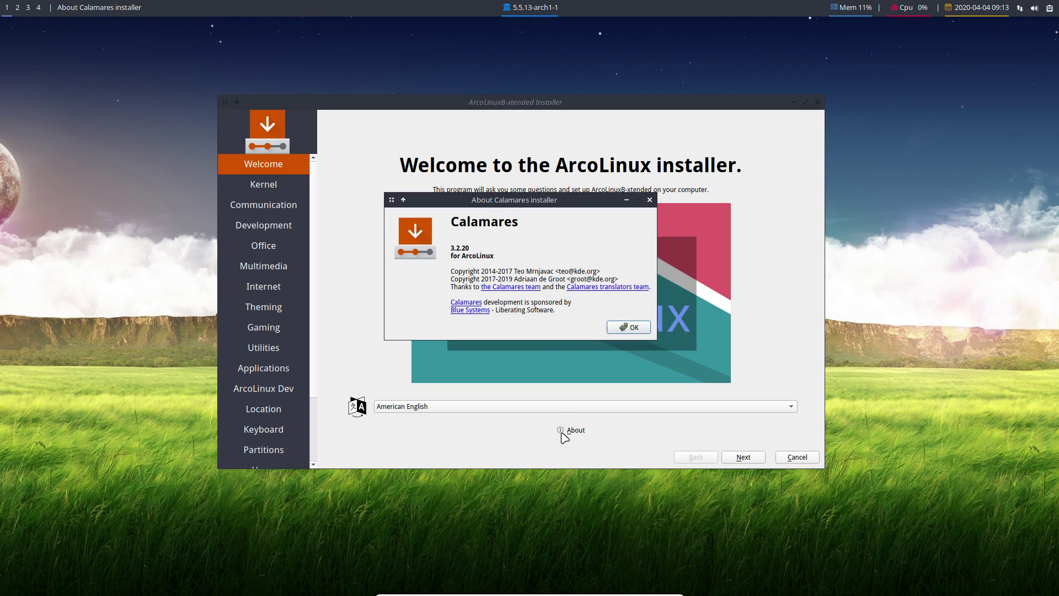
pyautogui.click(629, 328)
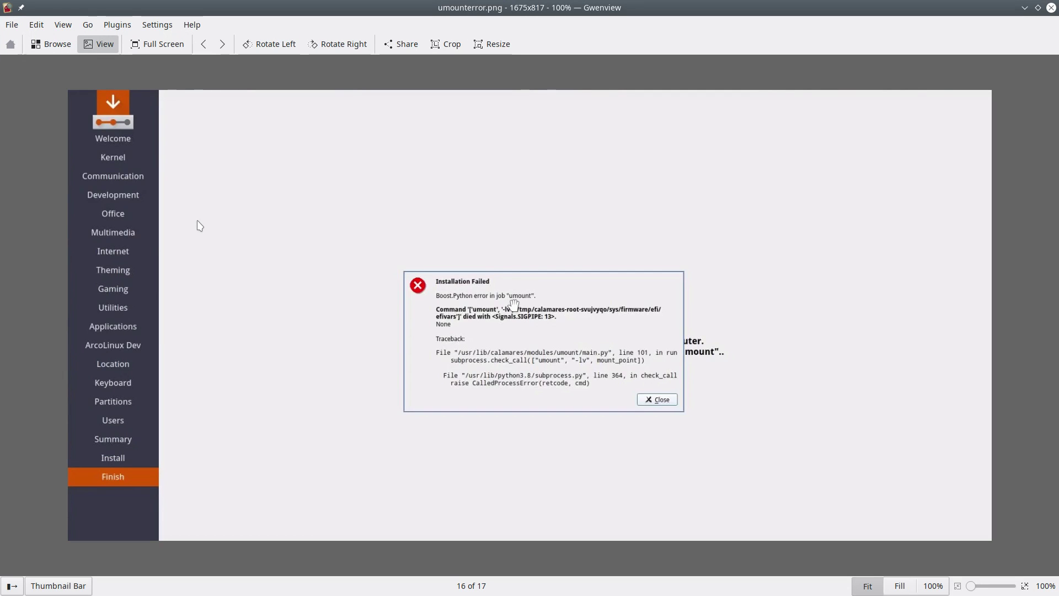
# Shrink the Gwenview window showing umounterror.png to a smaller size.
pyautogui.moveTo(552, 7); pyautogui.dragTo(25, 102)
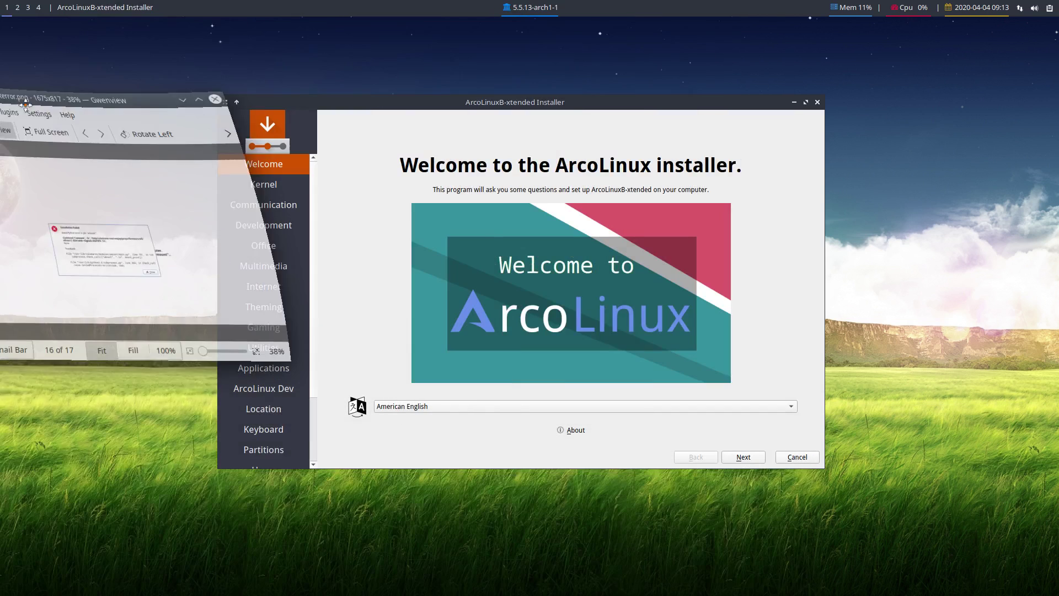
# Quit Gwenview and advance past the Kernel page, no kernel ticked, to Communication.
pyautogui.hotkey('ctrl', 'q')
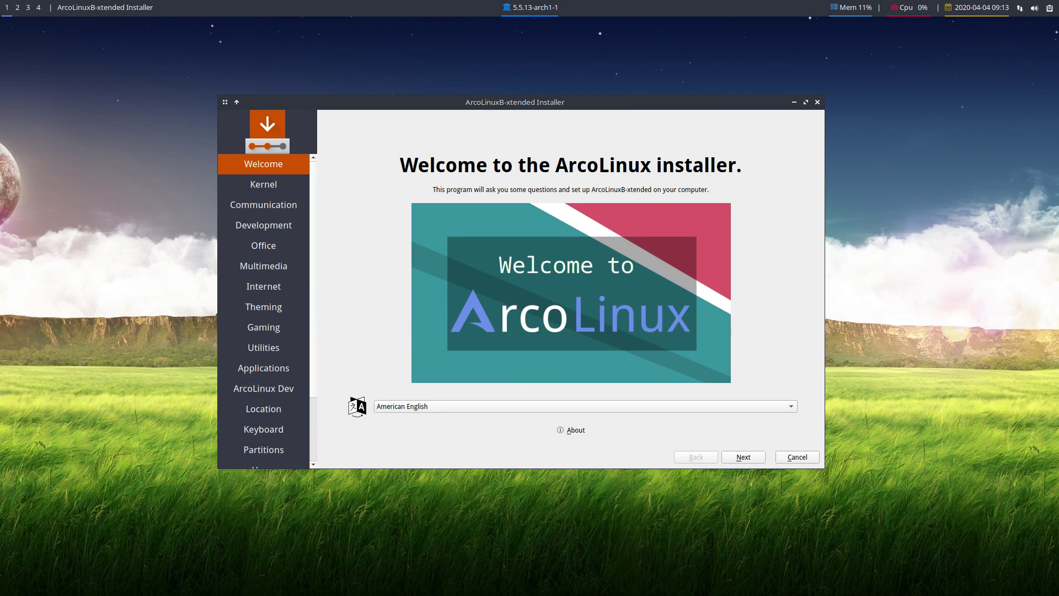
pyautogui.click(748, 462)
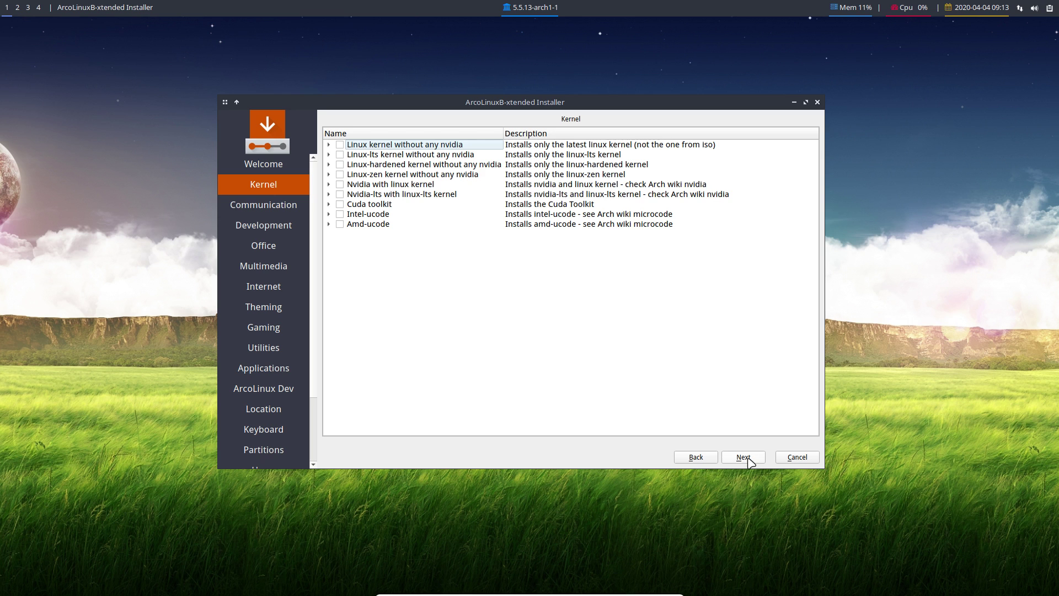
pyautogui.click(744, 457)
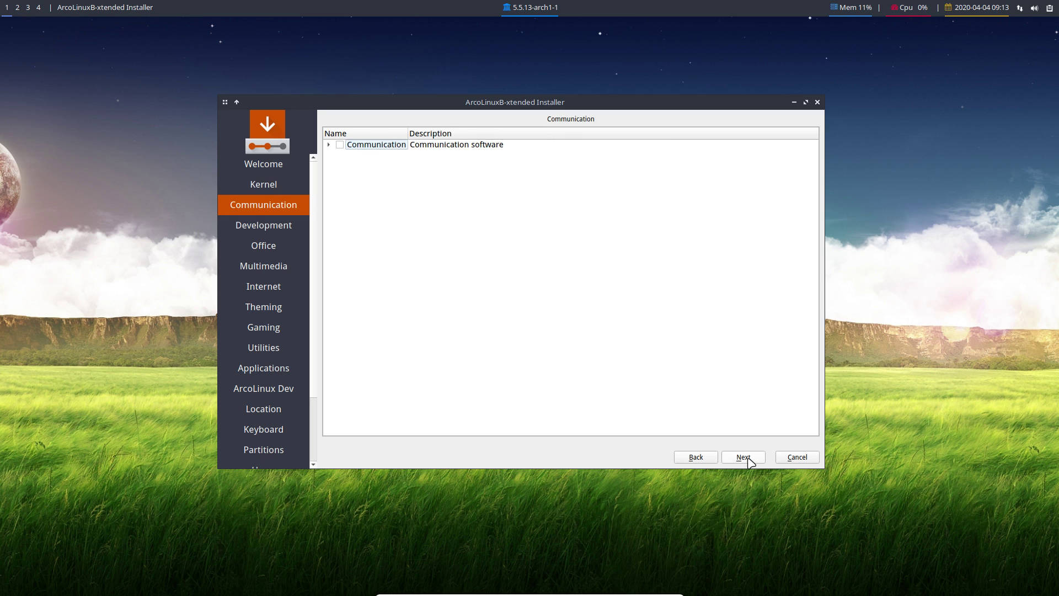
pyautogui.click(697, 460)
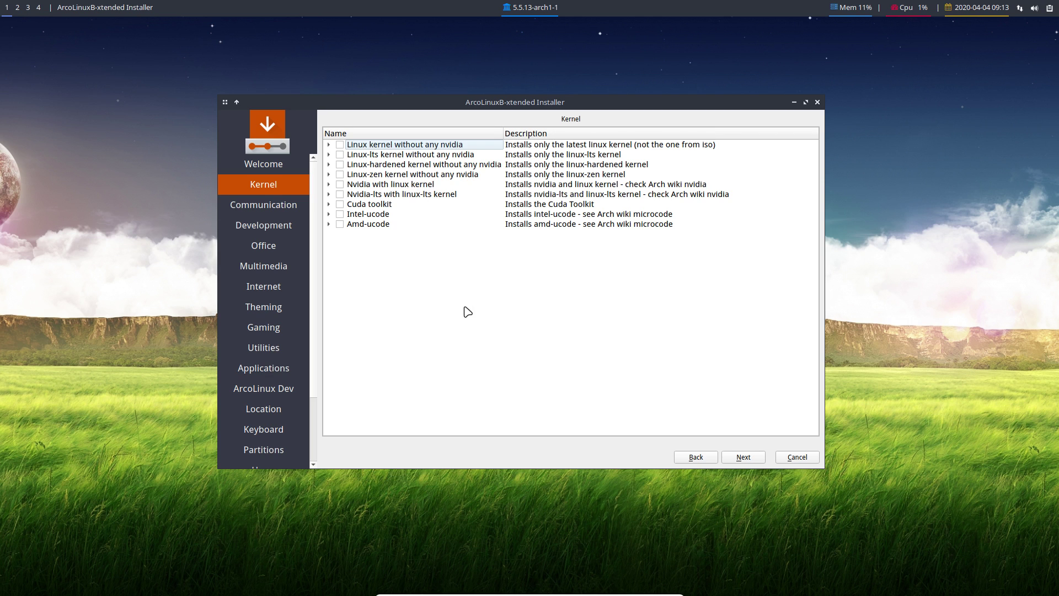
pyautogui.click(744, 459)
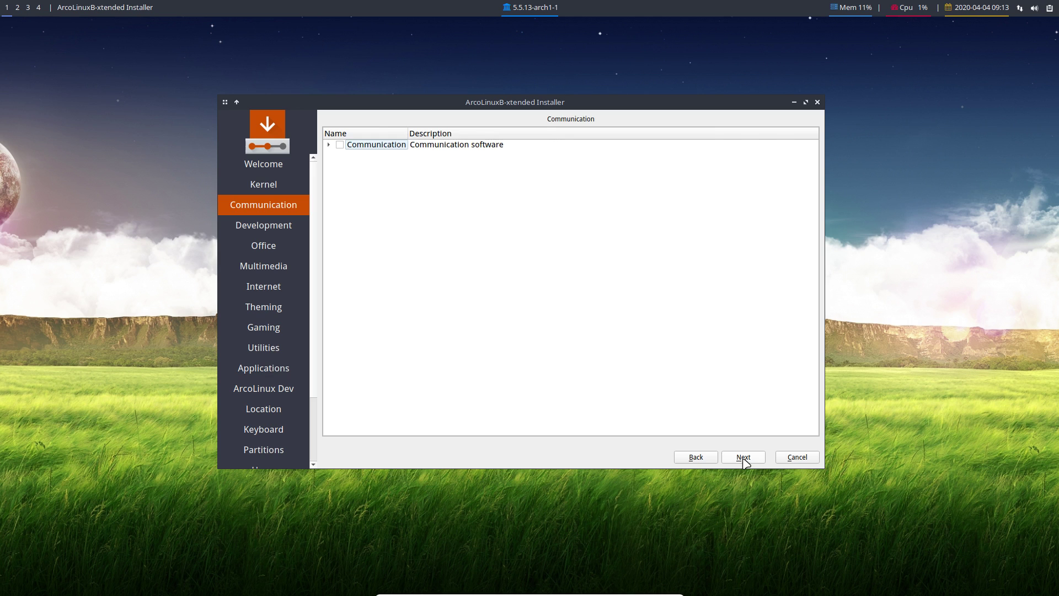
# Deselect the Communication group, leaving skypeforlinux-stable-bin, teams and whatsapp-nativefier unticked.
pyautogui.click(329, 145)
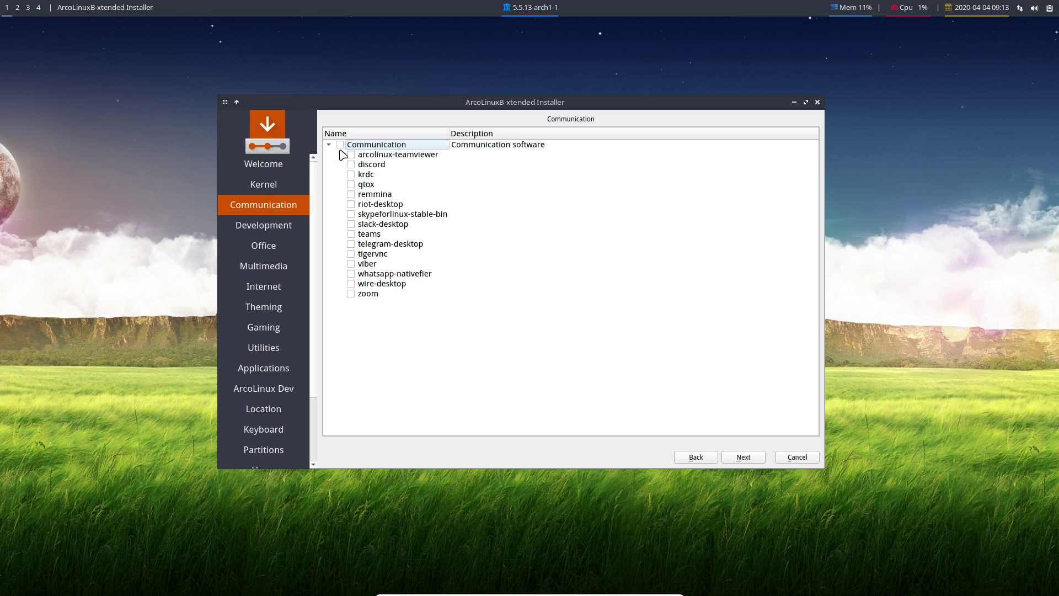
pyautogui.click(339, 145)
pyautogui.click(351, 214)
pyautogui.click(351, 233)
pyautogui.click(351, 274)
pyautogui.click(351, 273)
pyautogui.click(758, 457)
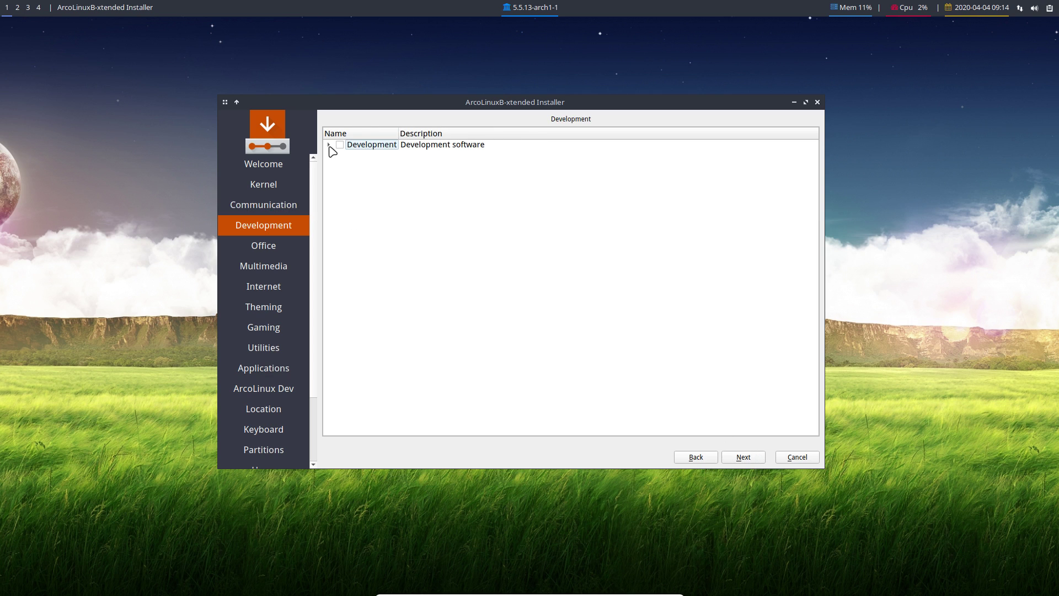
# Review the expanded Development package list, tick nothing, and continue to Office.
pyautogui.click(328, 145)
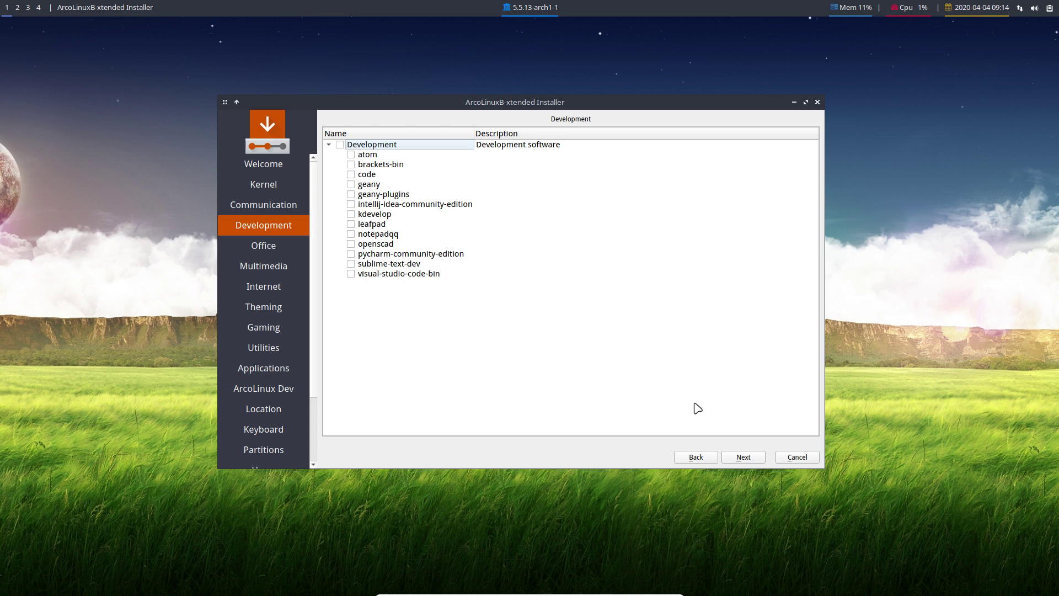
pyautogui.click(743, 457)
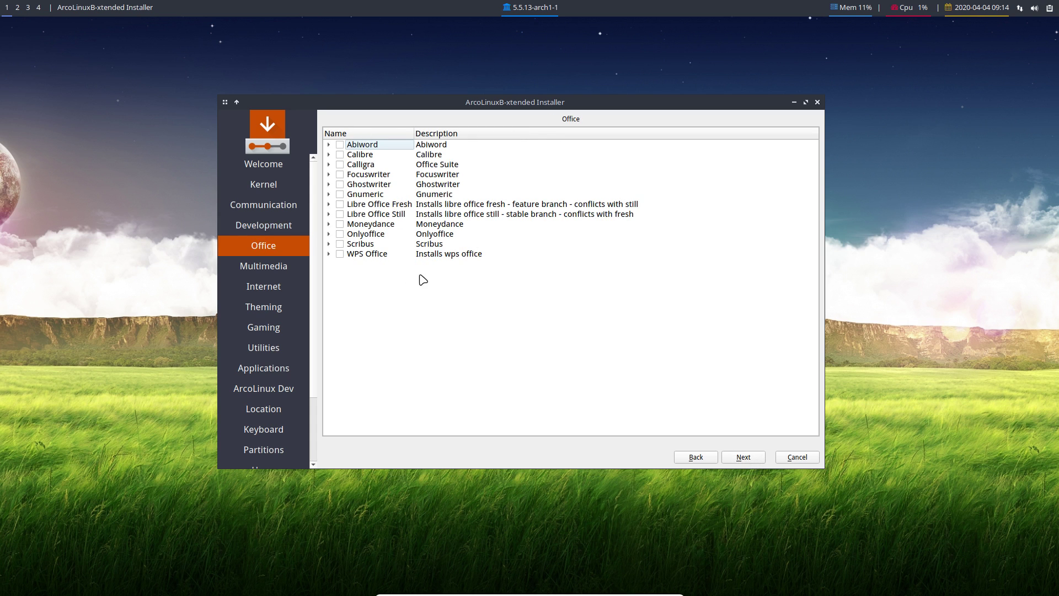
# Skip Office and scroll through the expanded Multimedia list without selecting anything.
pyautogui.click(745, 458)
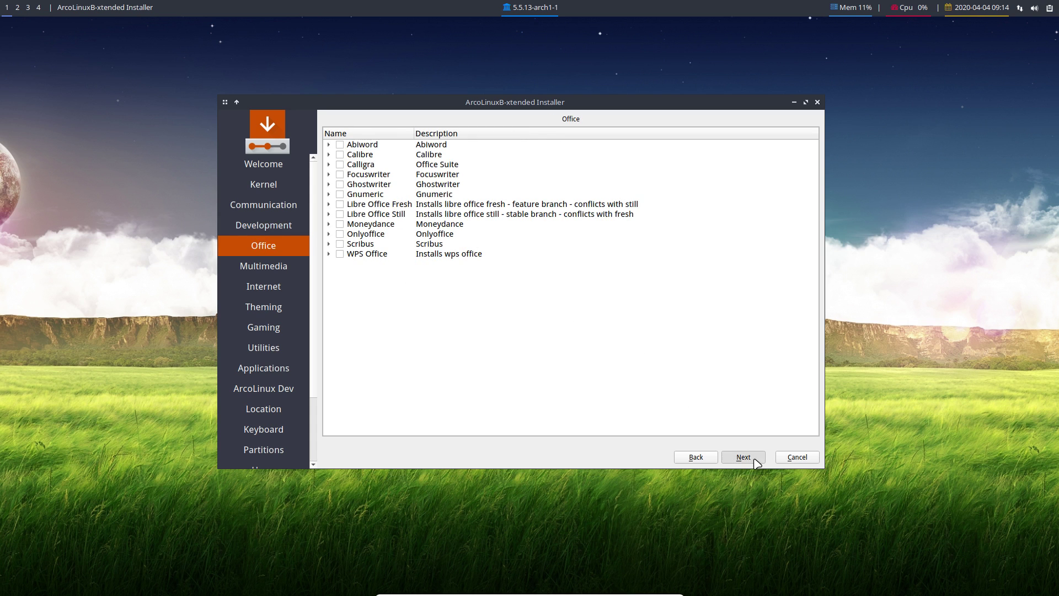
pyautogui.click(330, 146)
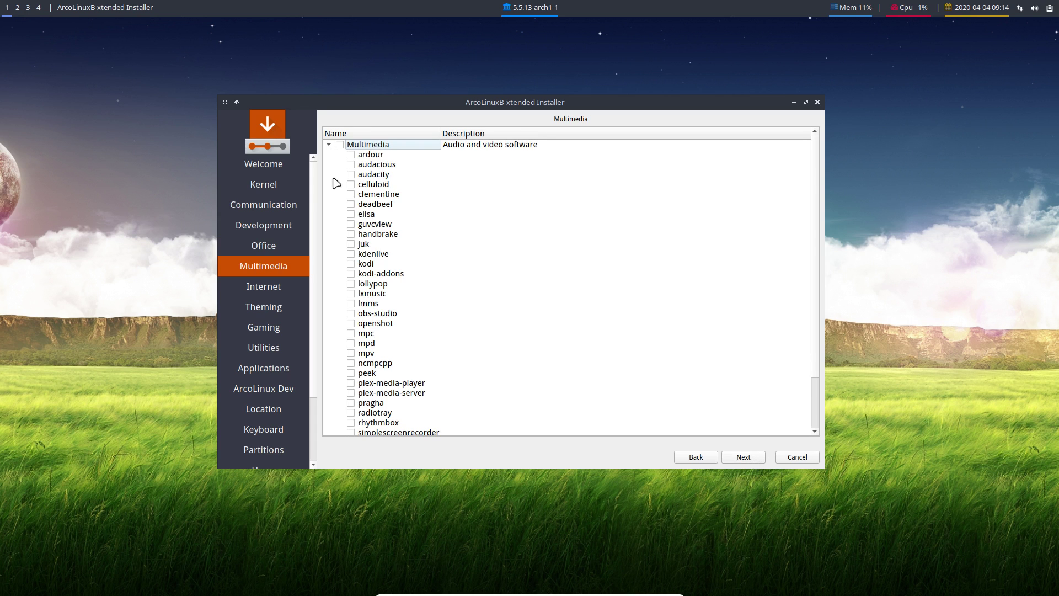
pyautogui.scroll(-2, 359, 225)
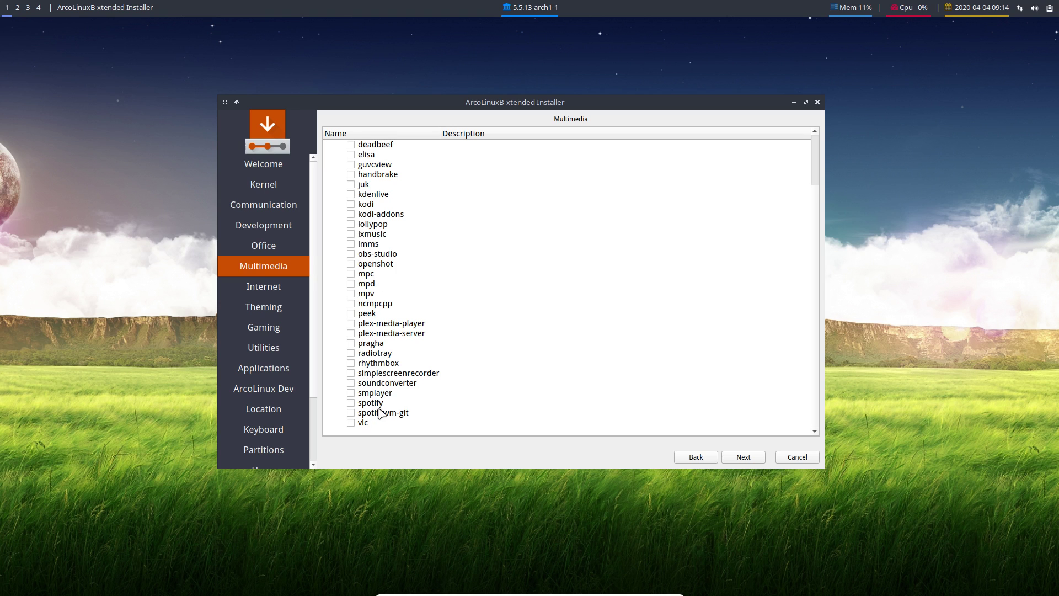
pyautogui.scroll(2, 628, 386)
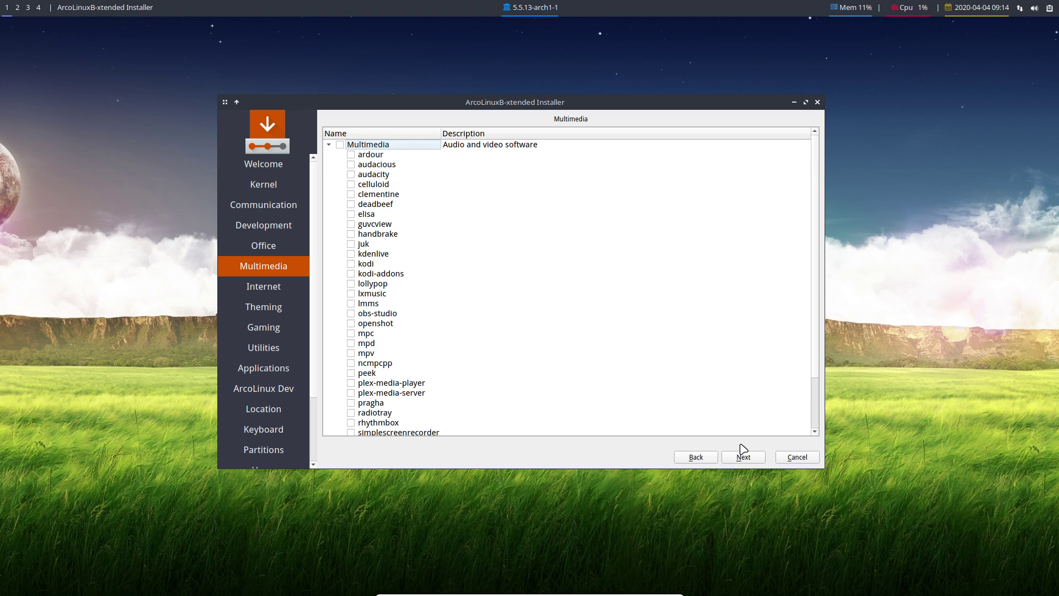
pyautogui.click(741, 456)
# Review the Internet and Theming groups, leaving them unticked, and reach Gaming.
pyautogui.click(329, 145)
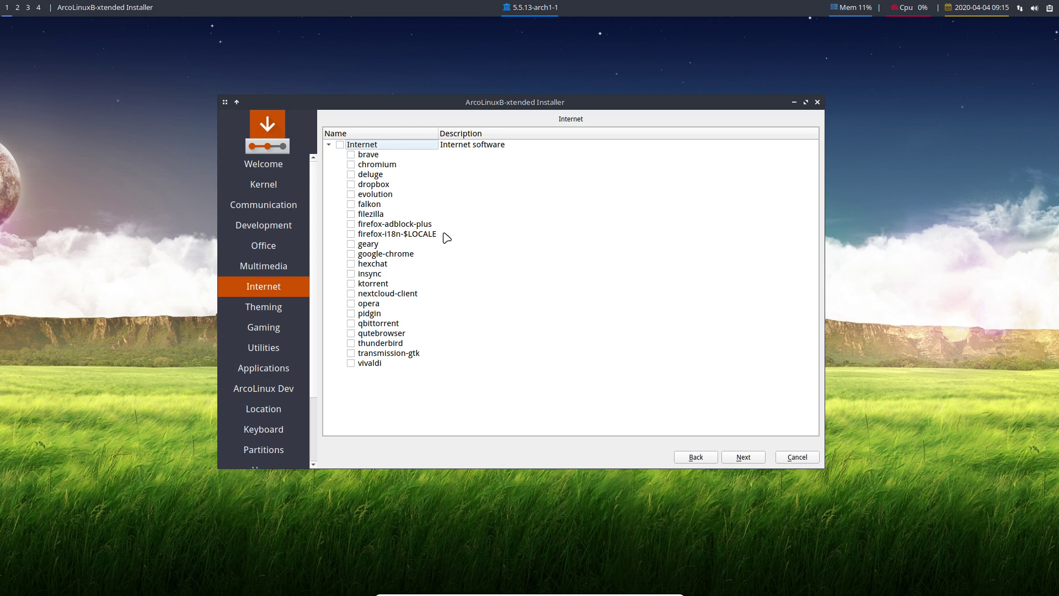
pyautogui.click(746, 459)
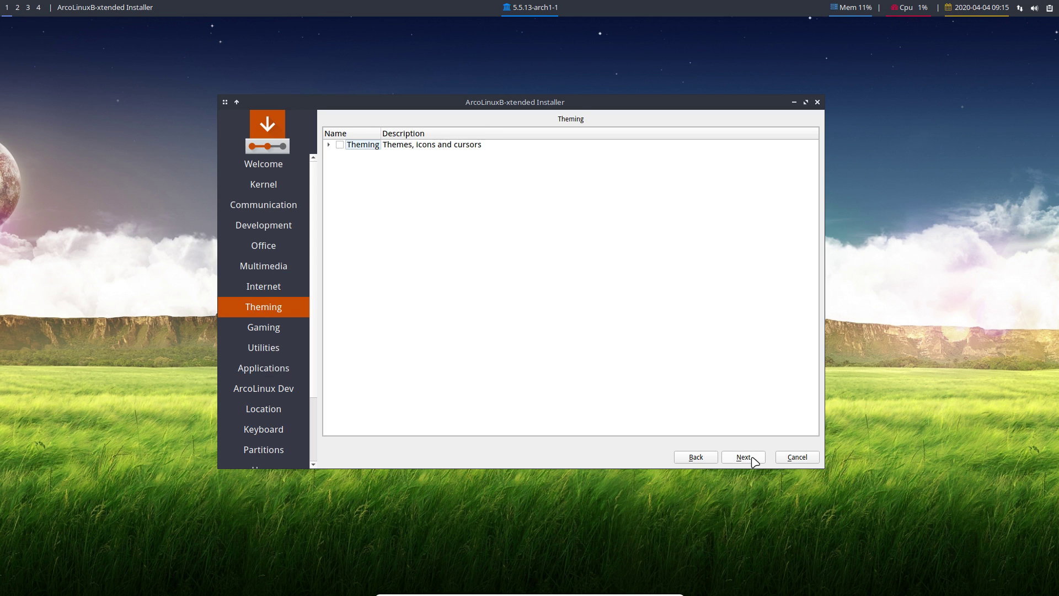
pyautogui.click(329, 145)
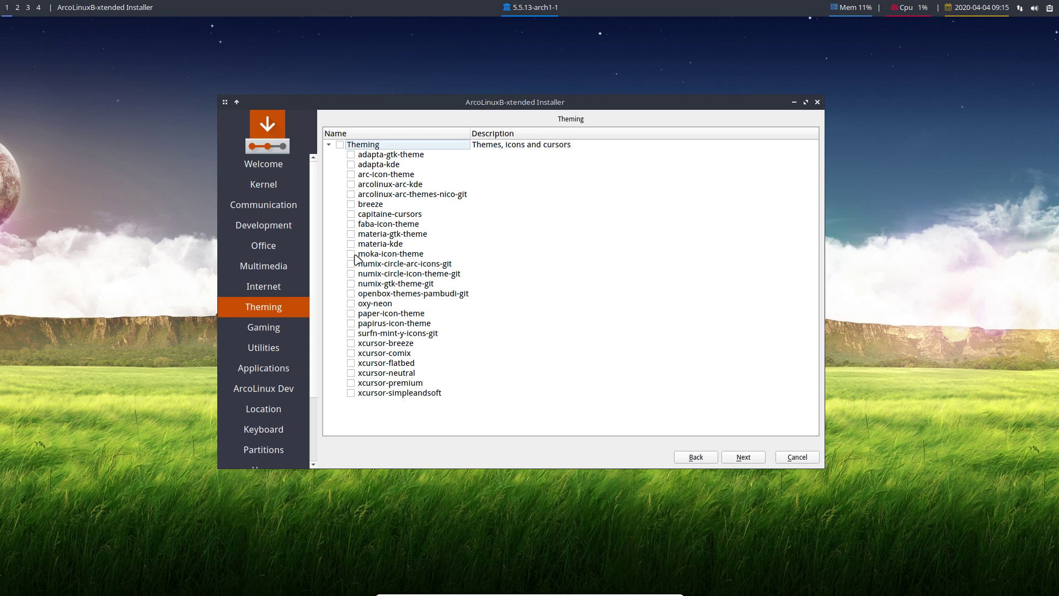
pyautogui.click(744, 458)
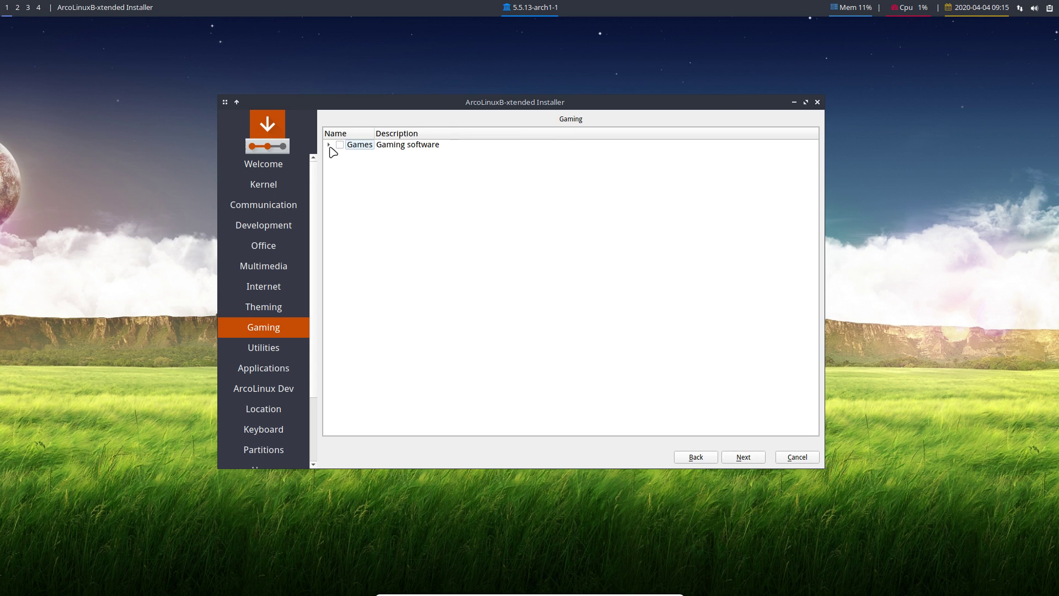
# Expand Games and highlight arcolinux-meta-steam without ticking it, then continue.
pyautogui.click(329, 146)
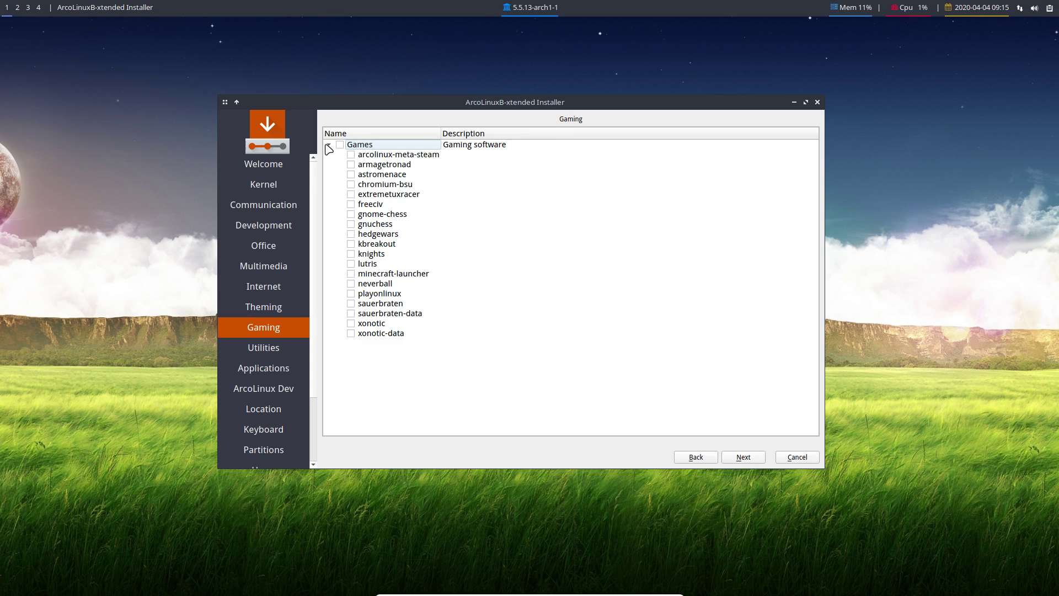
pyautogui.click(415, 158)
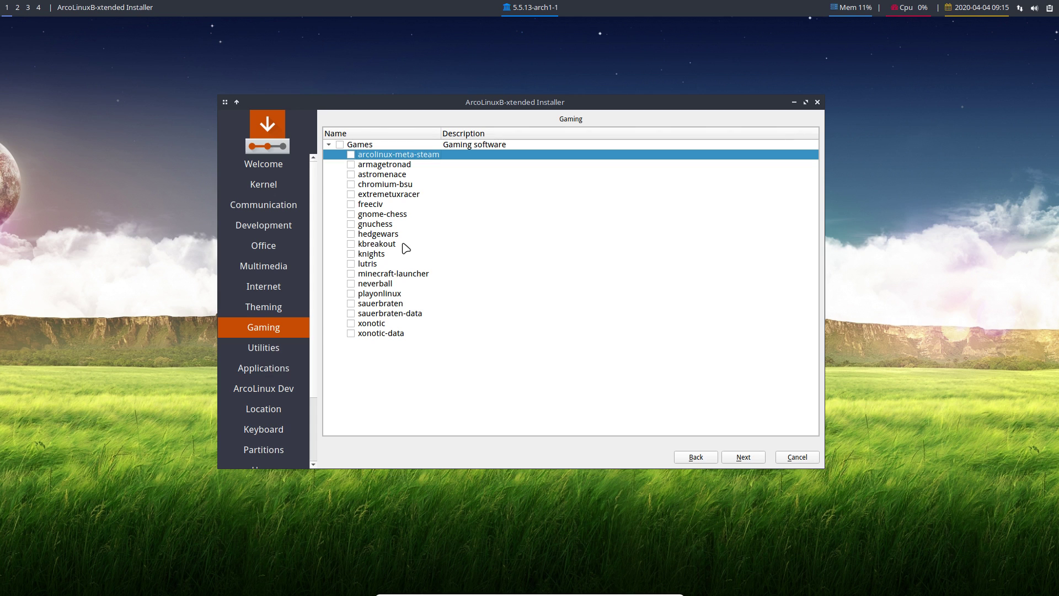
pyautogui.click(745, 462)
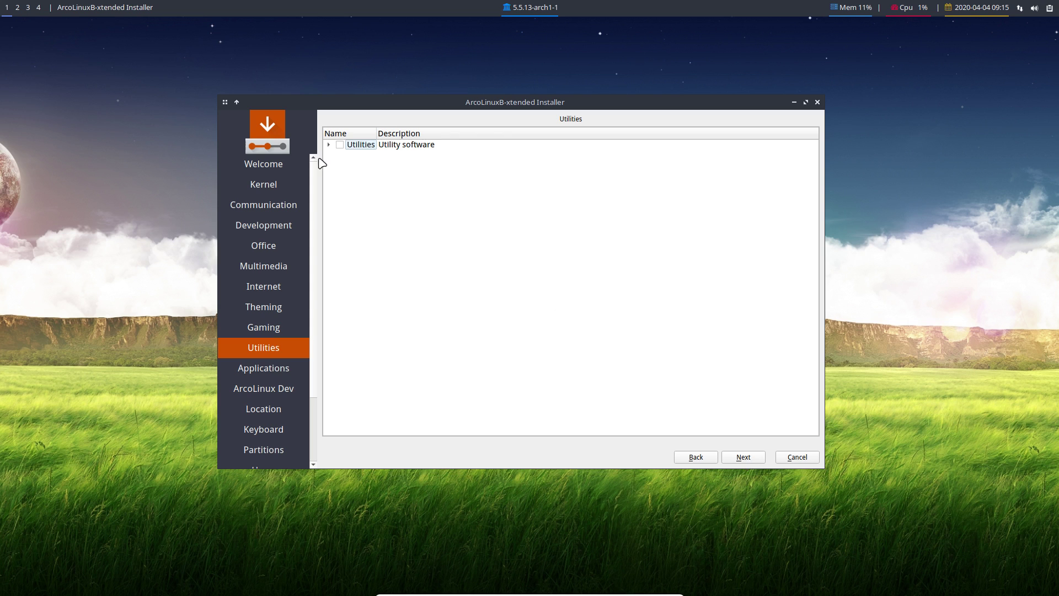
# Expand the Utilities list and browse entries such as grsync and google-earth-pro.
pyautogui.click(328, 145)
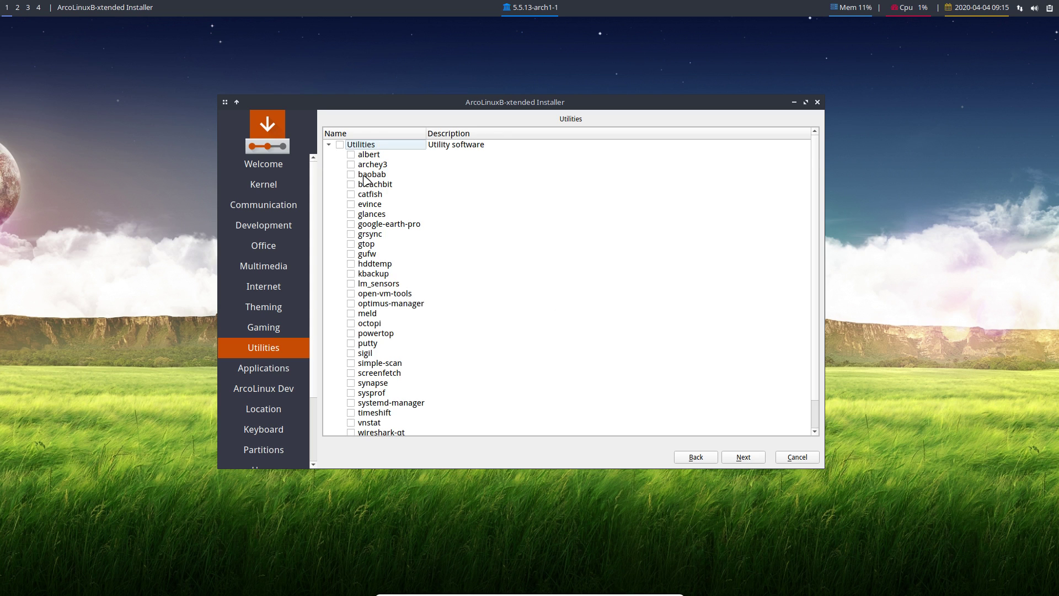
pyautogui.scroll(-1, 367, 181)
pyautogui.click(425, 205)
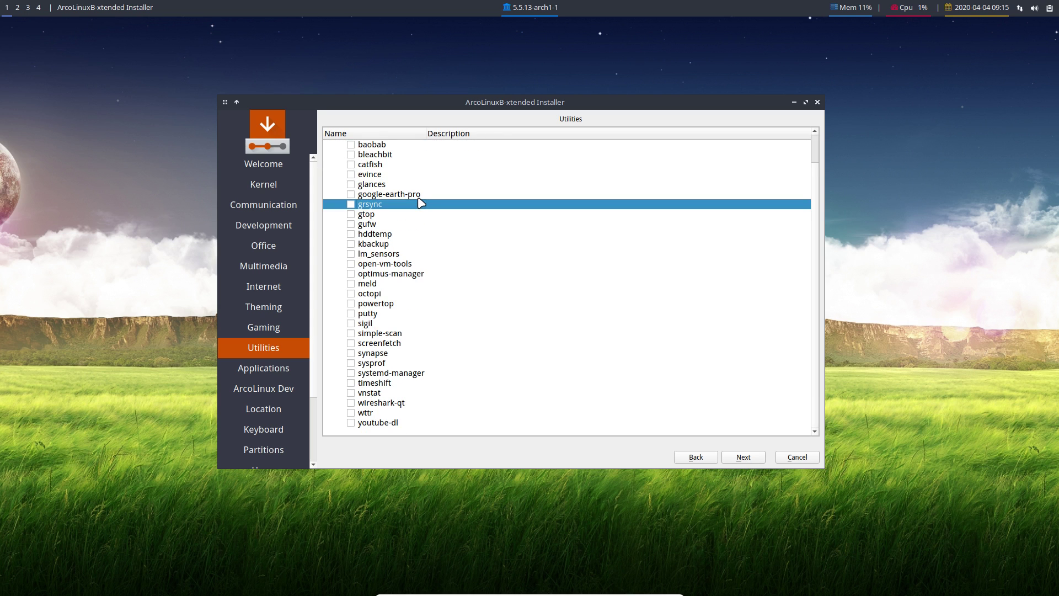
pyautogui.click(419, 197)
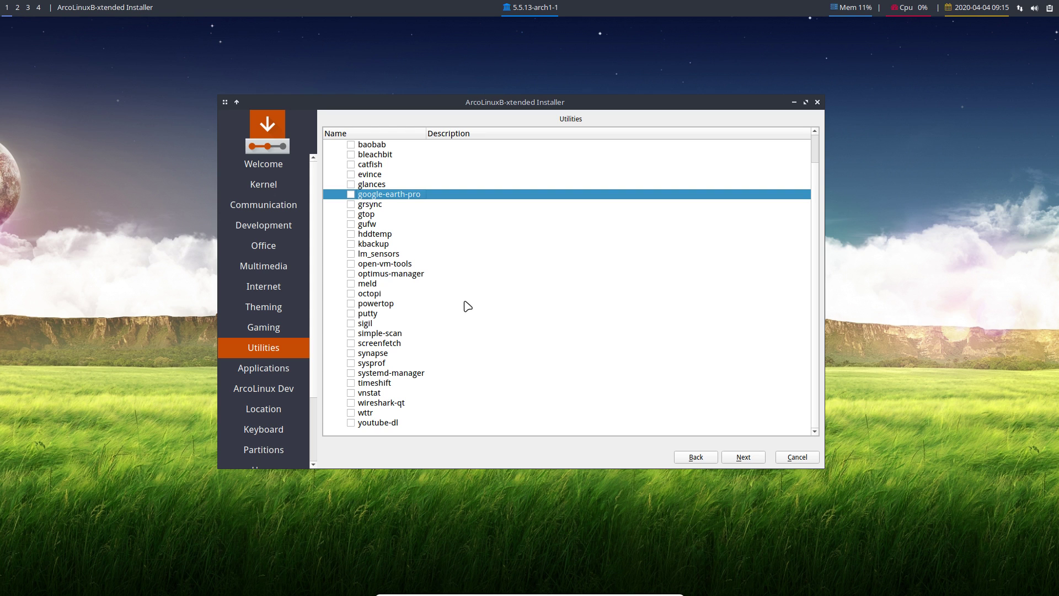
# On the Applications page, expand the Accessories, File Manager and Fonts groups, highlighting nemo.
pyautogui.click(749, 458)
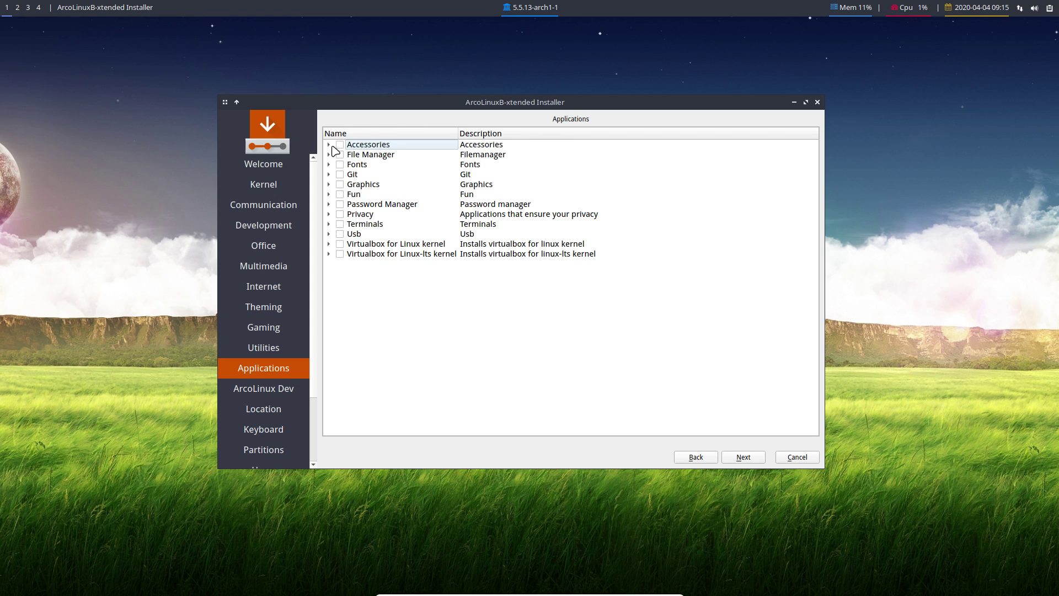
pyautogui.click(328, 145)
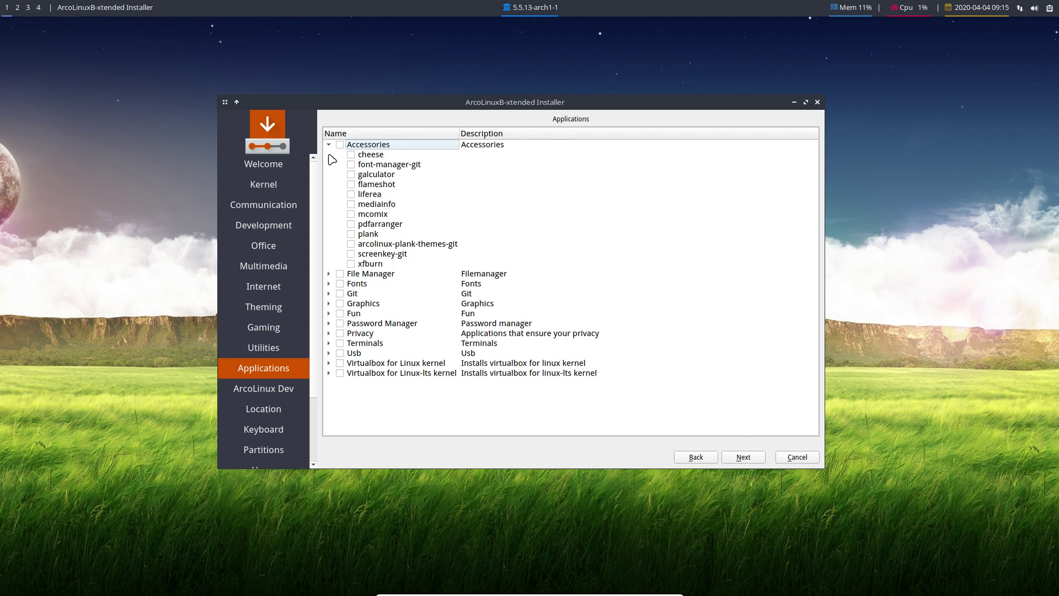
pyautogui.click(329, 274)
pyautogui.scroll(-1, 337, 312)
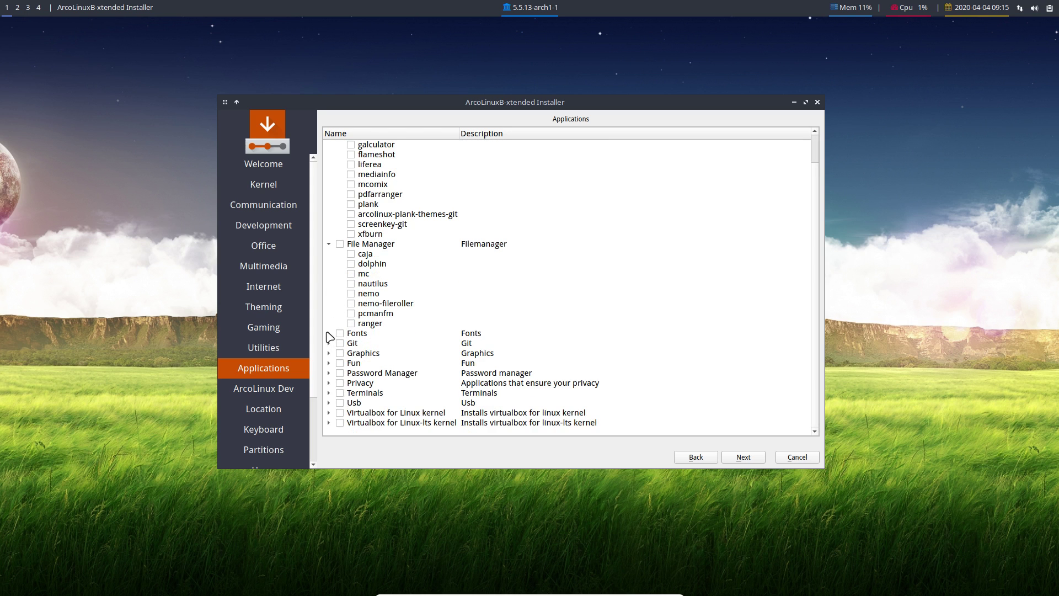
pyautogui.click(329, 333)
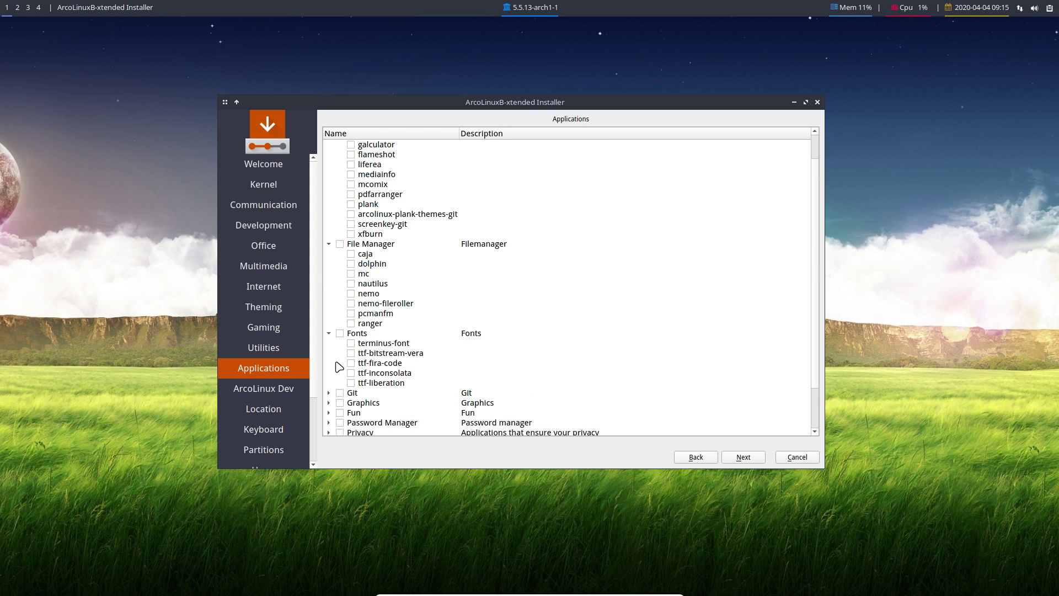
pyautogui.click(376, 295)
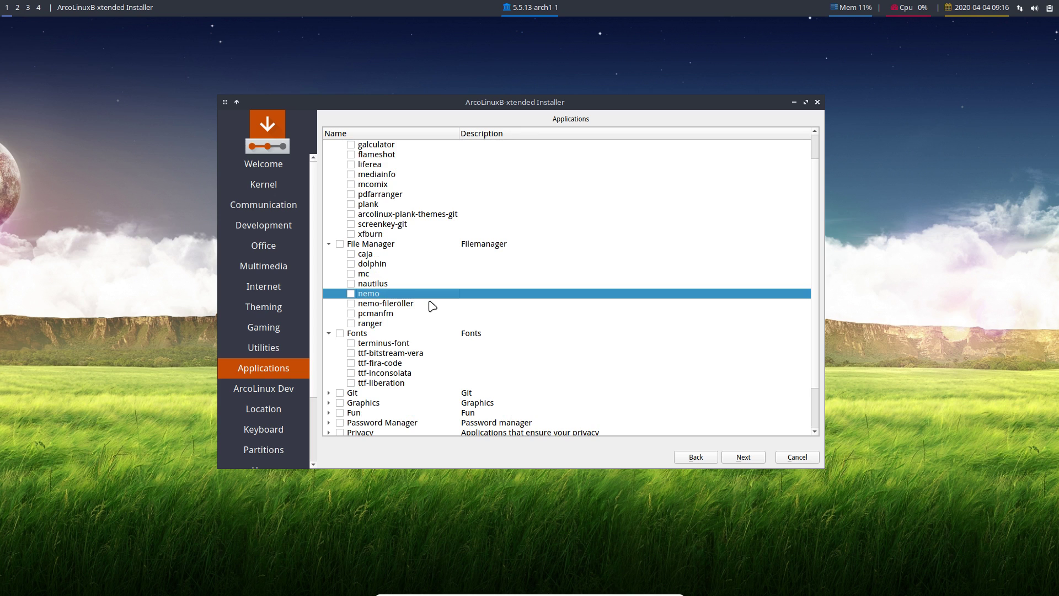
# Expand the Git, Graphics, Fun and Password Manager groups, leaving all unticked, and continue to ArcoLinux Dev.
pyautogui.click(329, 393)
pyautogui.scroll(-3, 337, 397)
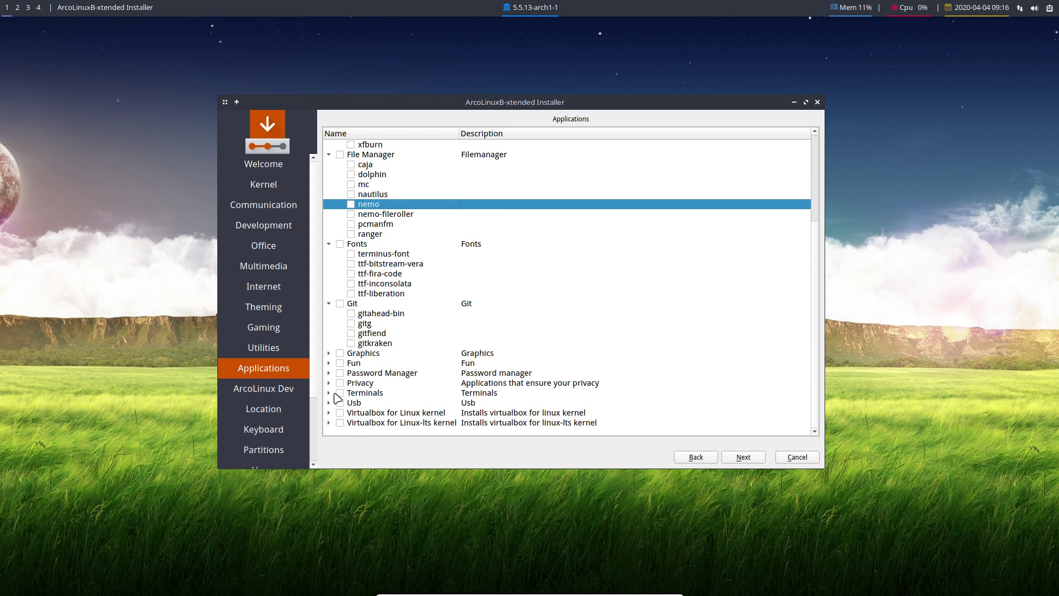
pyautogui.click(329, 353)
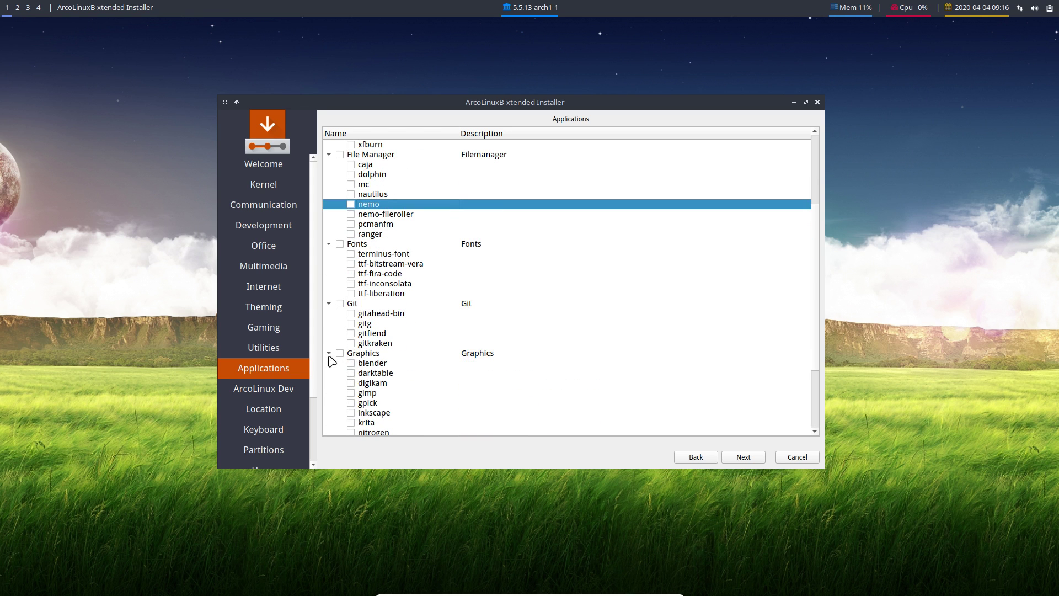
pyautogui.scroll(-3, 333, 370)
pyautogui.click(328, 362)
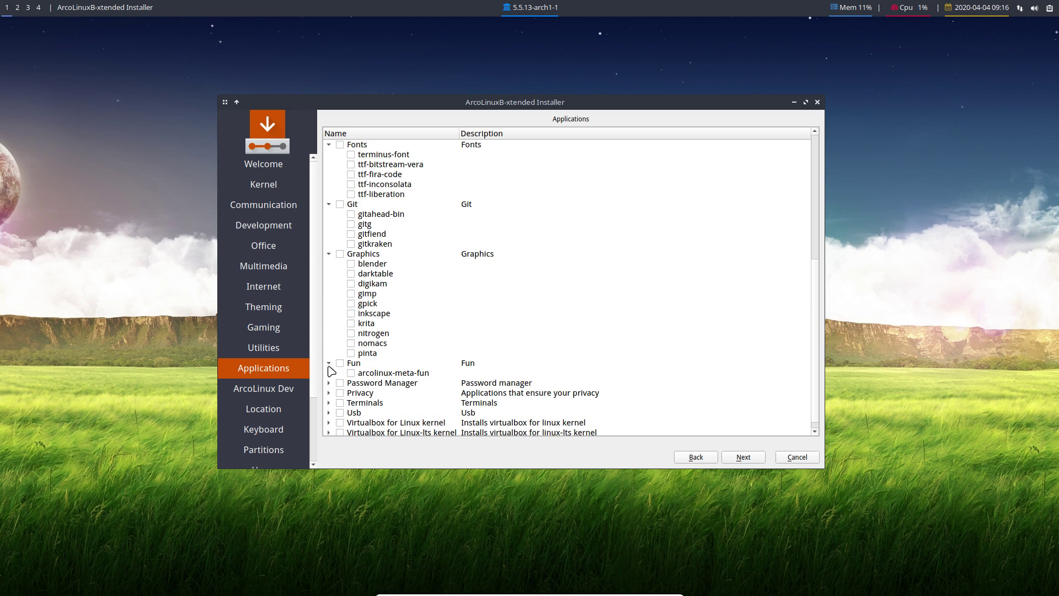
pyautogui.click(329, 383)
pyautogui.scroll(-2, 342, 416)
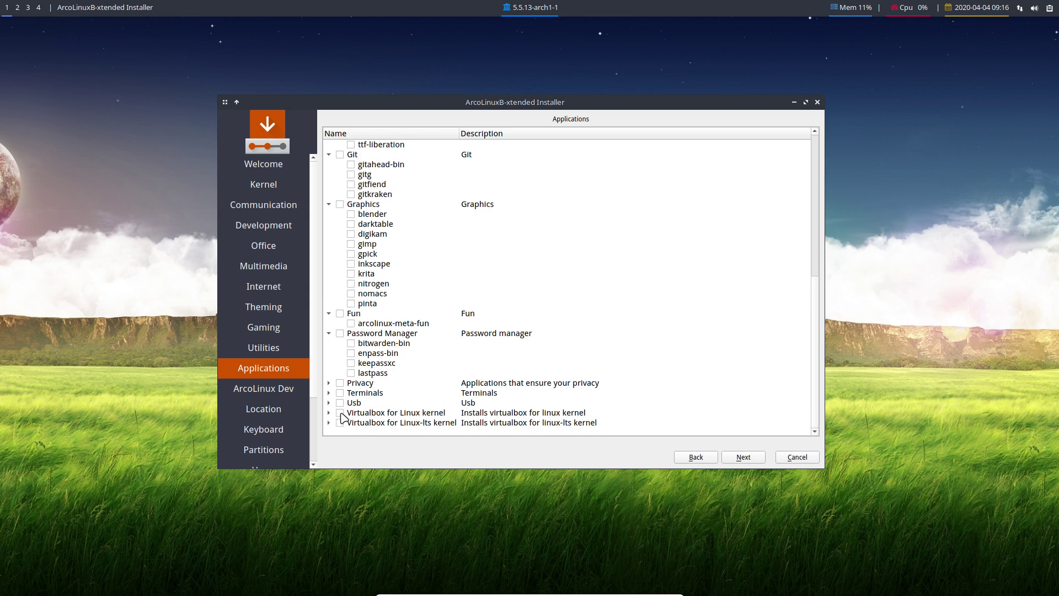
pyautogui.click(739, 462)
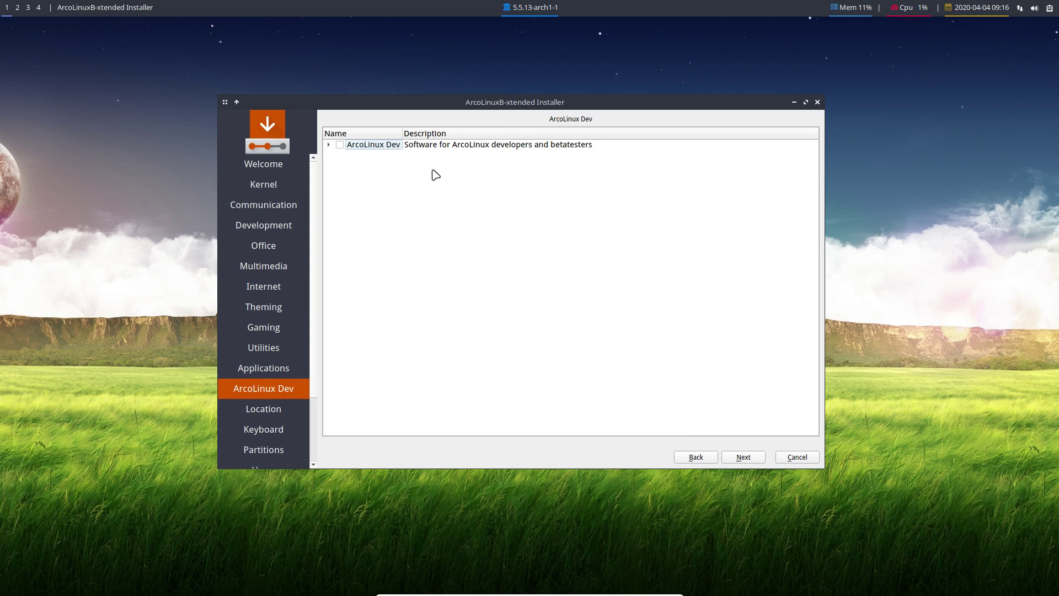
# Leave every ArcoLinux Dev package unticked after toggling the group, and continue to Location.
pyautogui.click(341, 145)
pyautogui.click(328, 145)
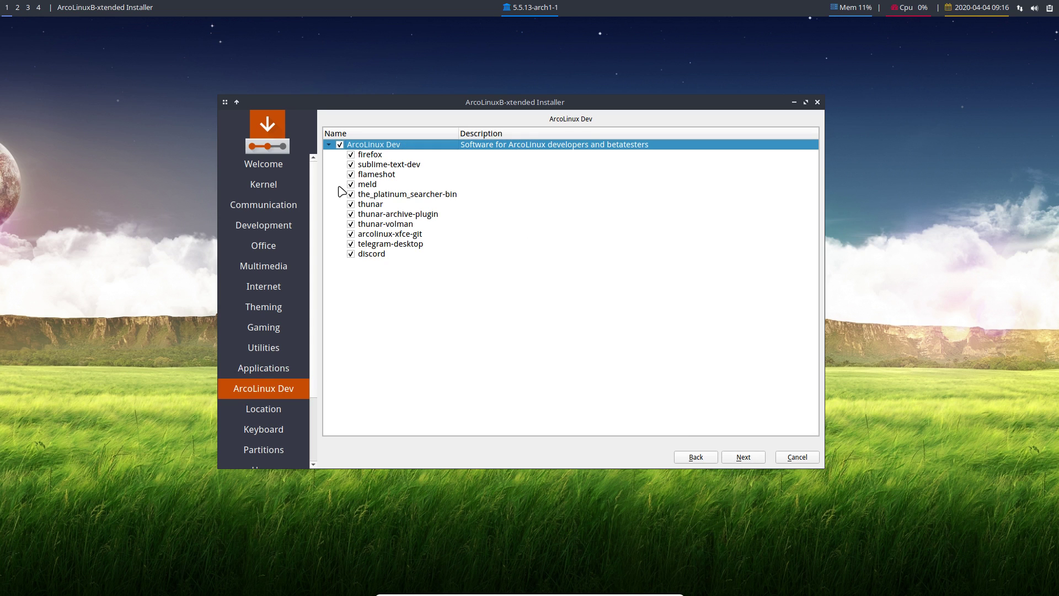
pyautogui.click(340, 145)
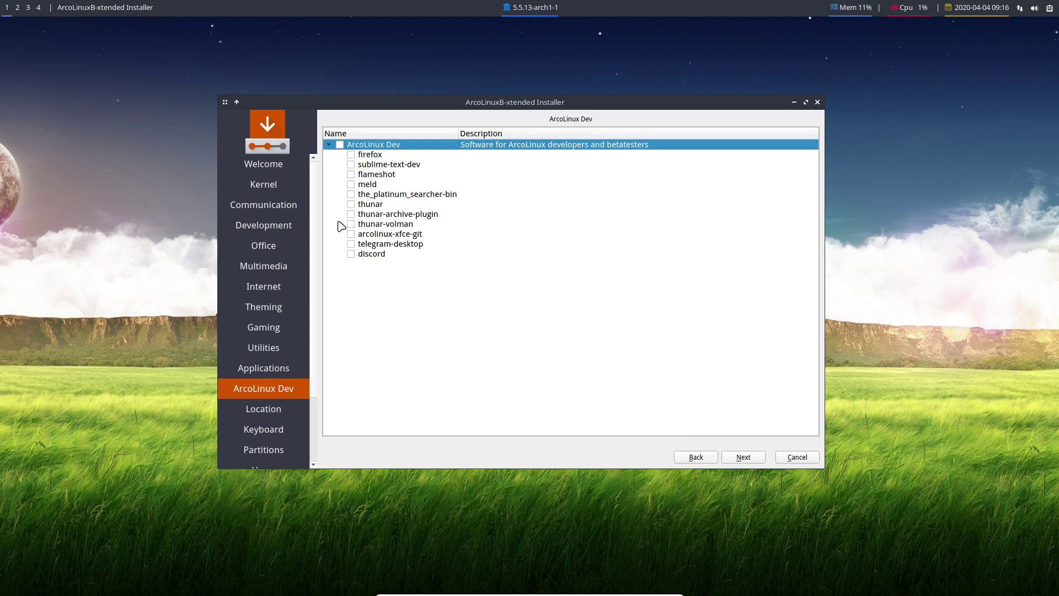
pyautogui.click(340, 145)
pyautogui.click(340, 145)
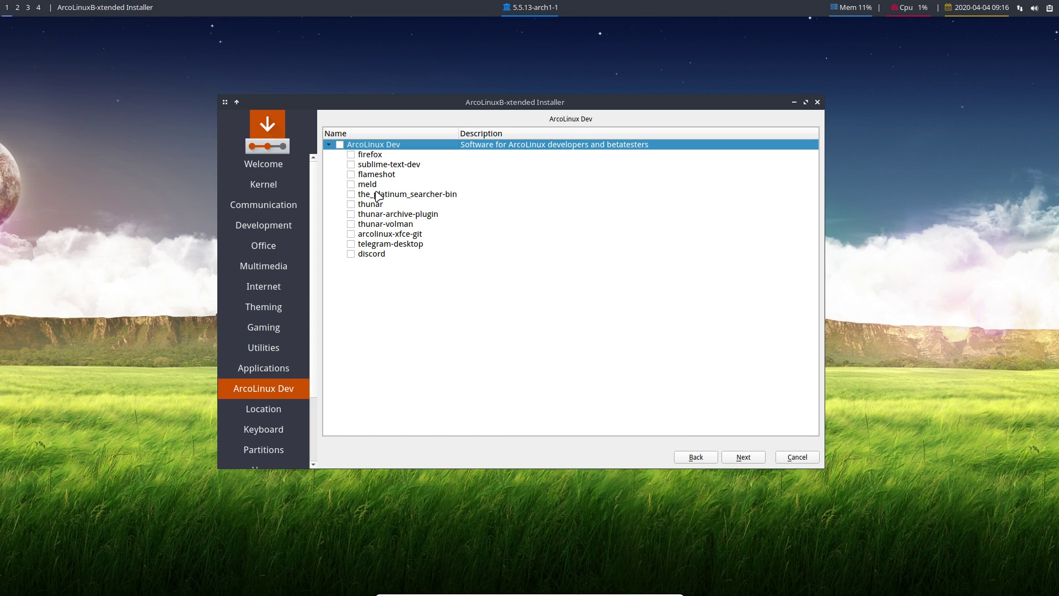
pyautogui.click(751, 458)
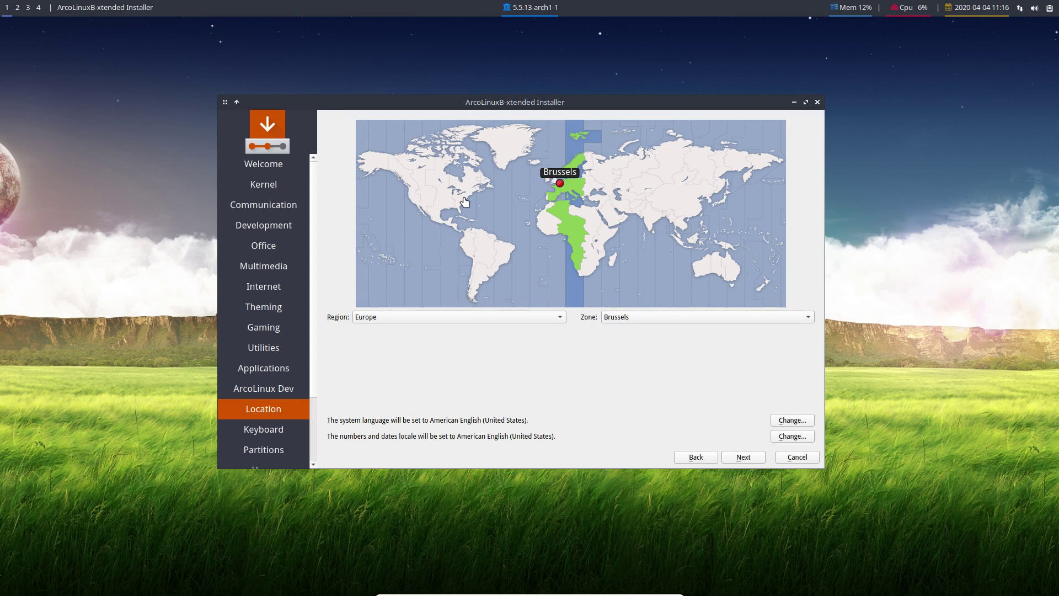
# Keep the Europe/Brussels time zone and choose the Belgian keyboard layout.
pyautogui.click(752, 457)
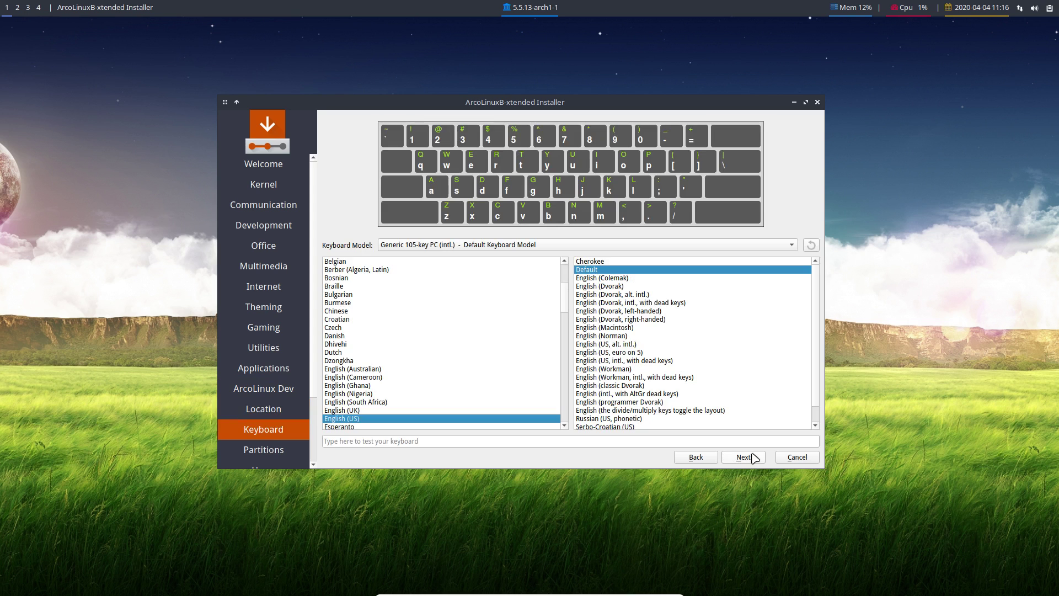
pyautogui.click(350, 262)
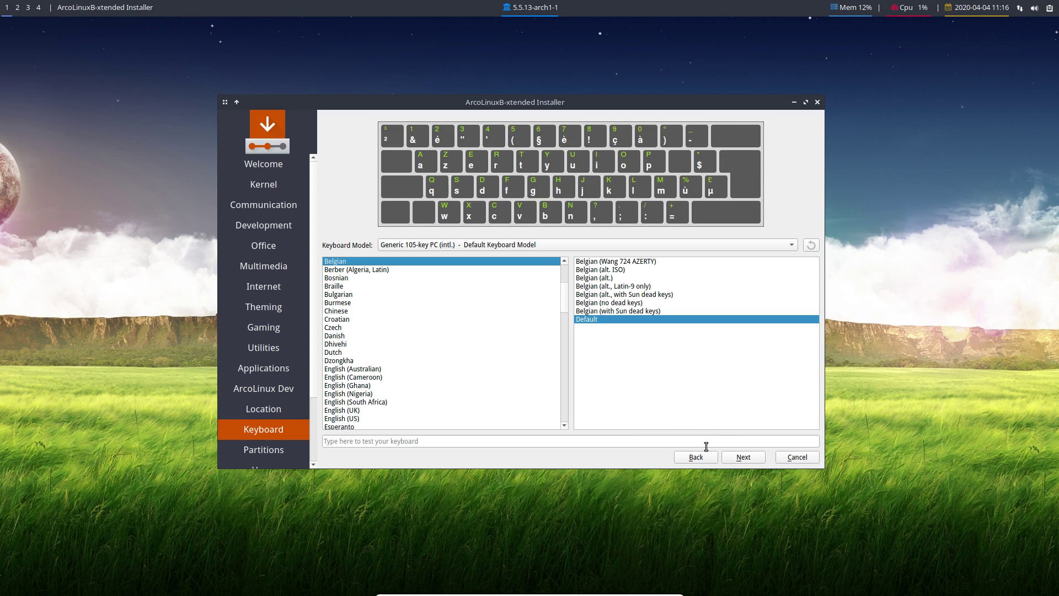
pyautogui.click(738, 457)
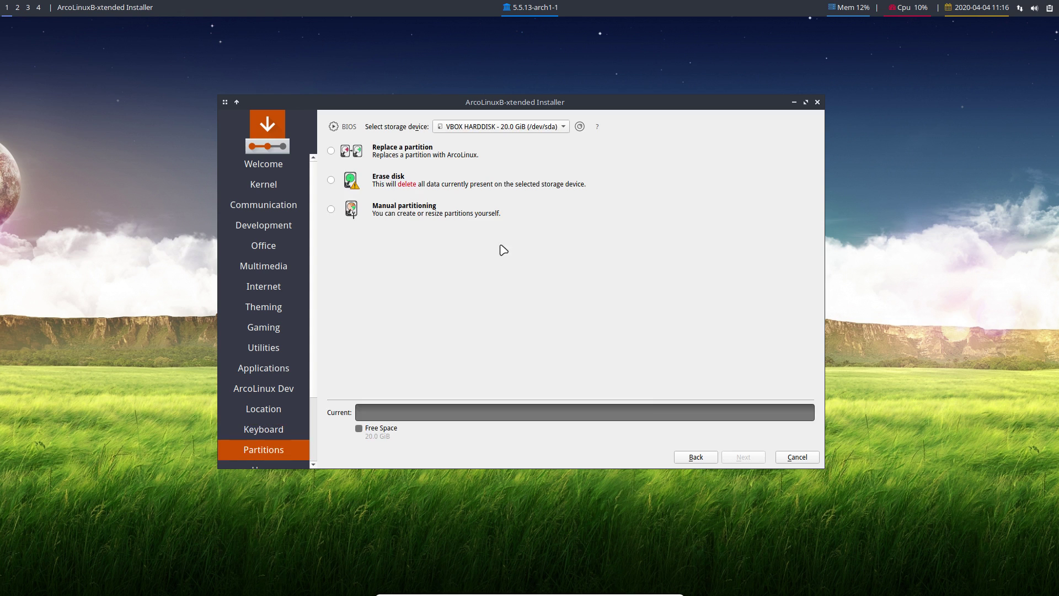
# Choose Erase disk with No Swap and system encryption left off.
pyautogui.click(380, 180)
pyautogui.click(419, 208)
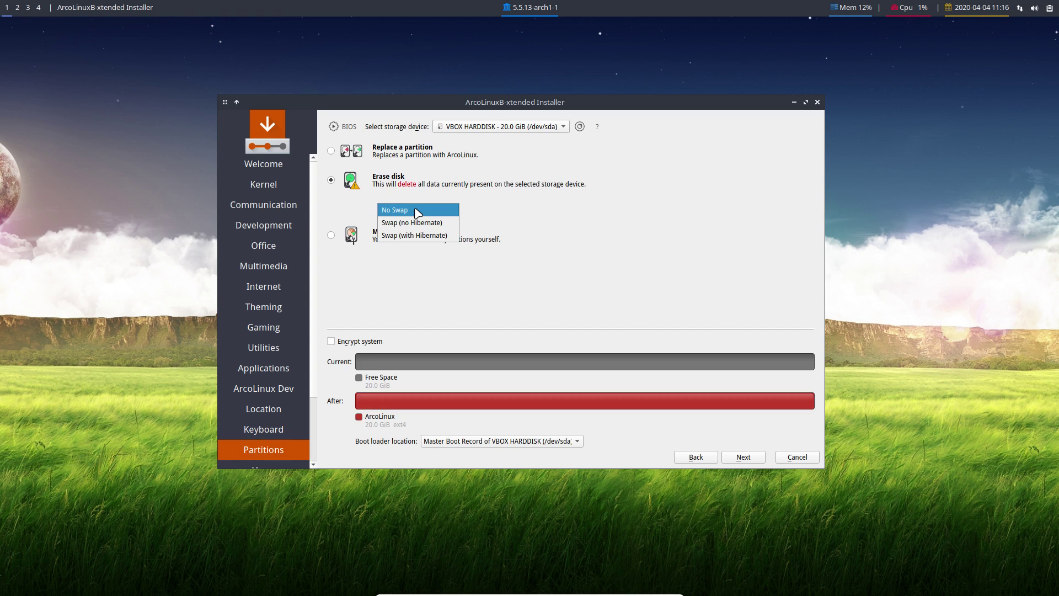
pyautogui.click(420, 284)
pyautogui.click(368, 342)
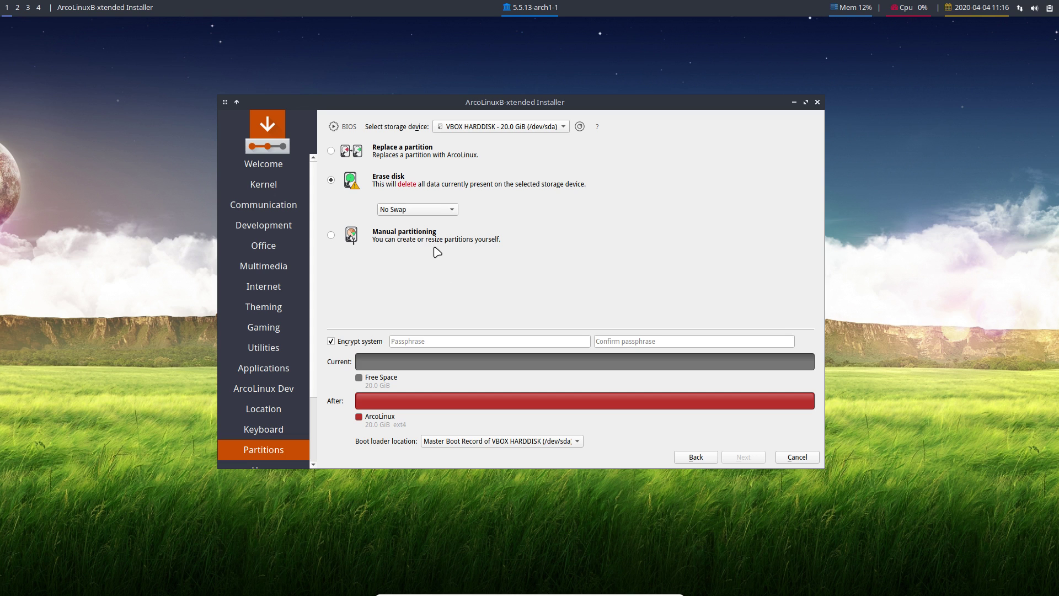
pyautogui.click(356, 341)
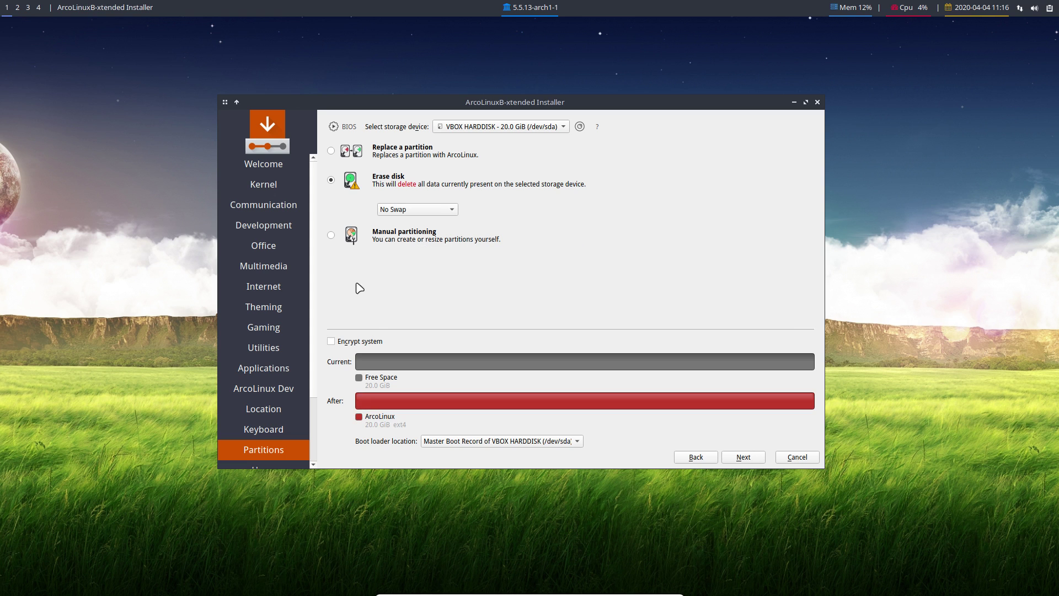
# Look at manual partitioning, then return and reselect Erase disk.
pyautogui.click(335, 239)
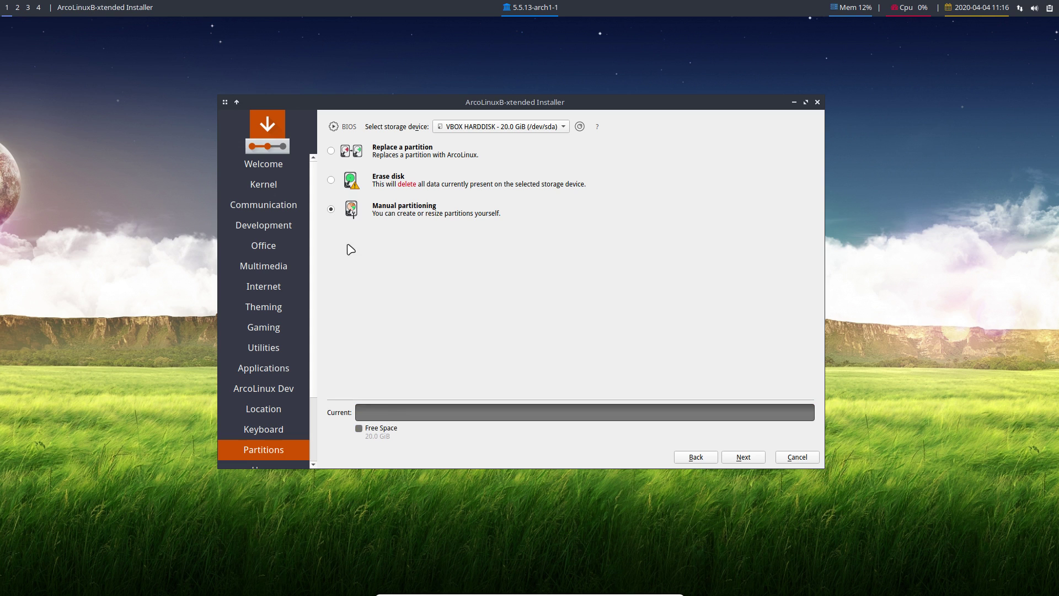
pyautogui.click(742, 457)
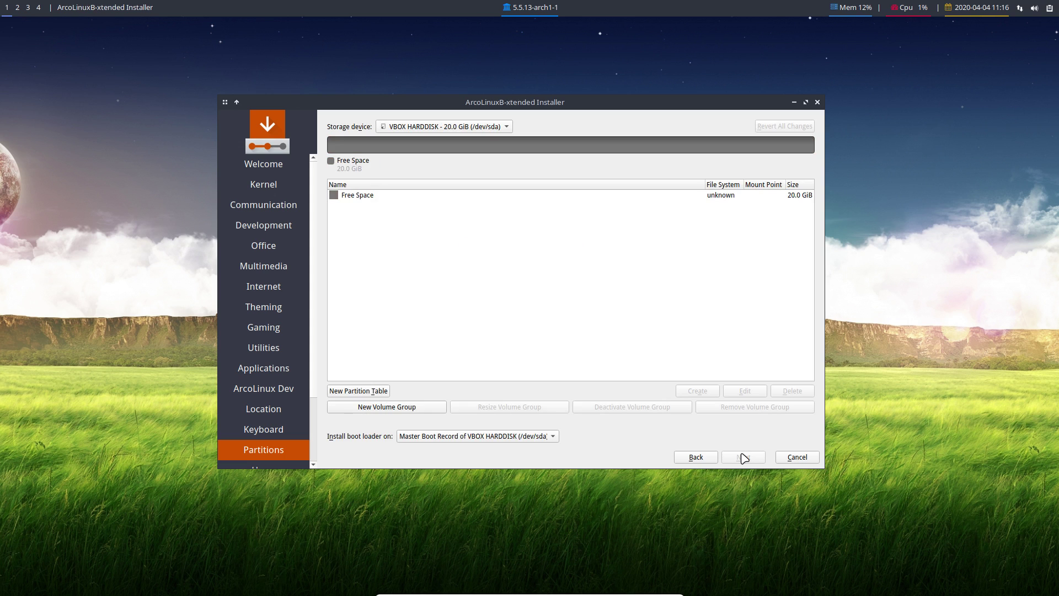
pyautogui.click(702, 456)
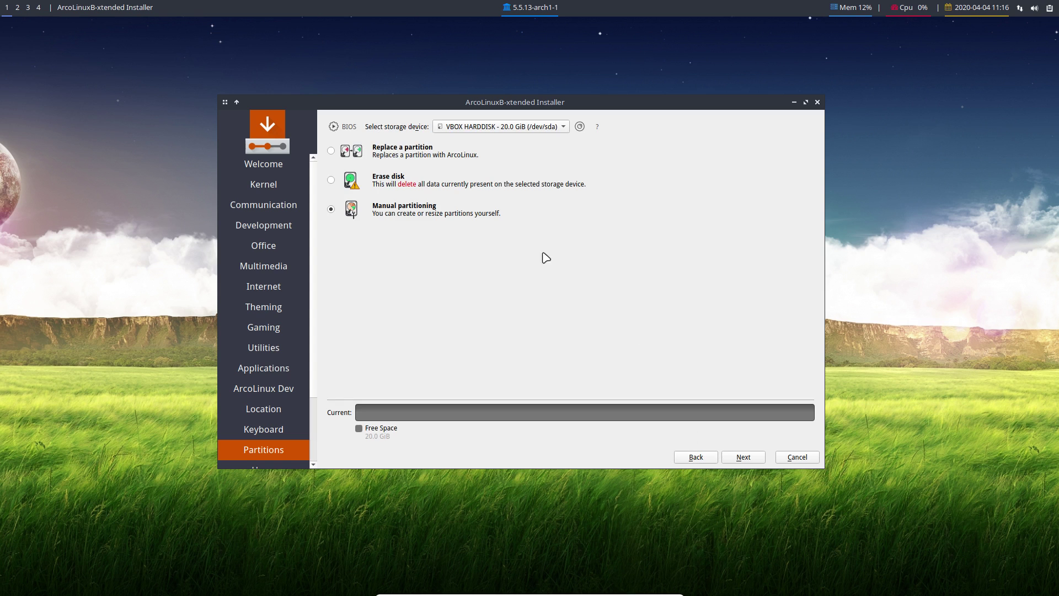
pyautogui.click(401, 181)
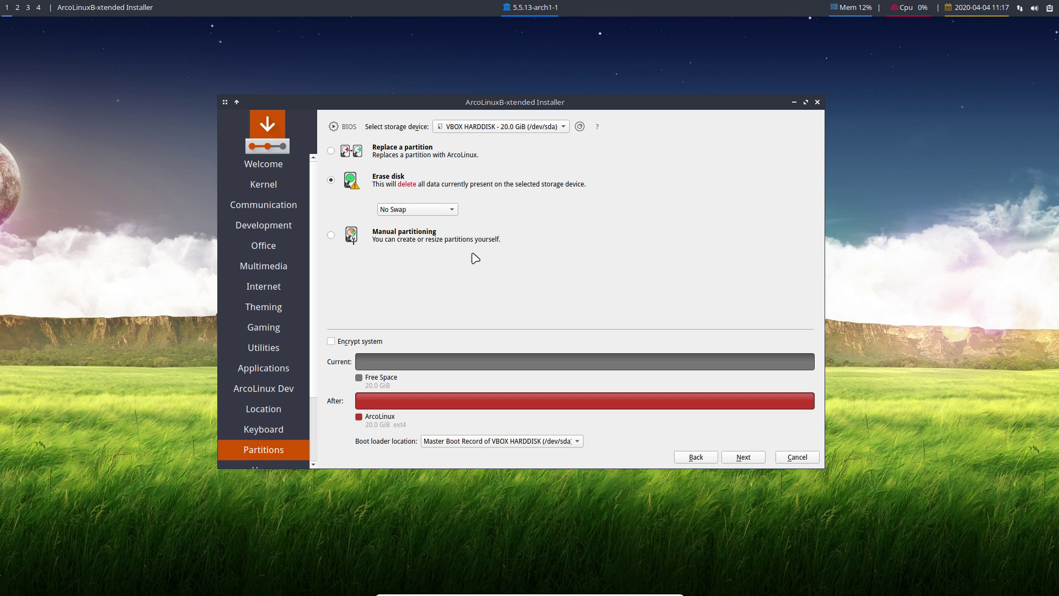
# Enter the user's name and set the computer name to ArcoLinuxB.
pyautogui.click(744, 457)
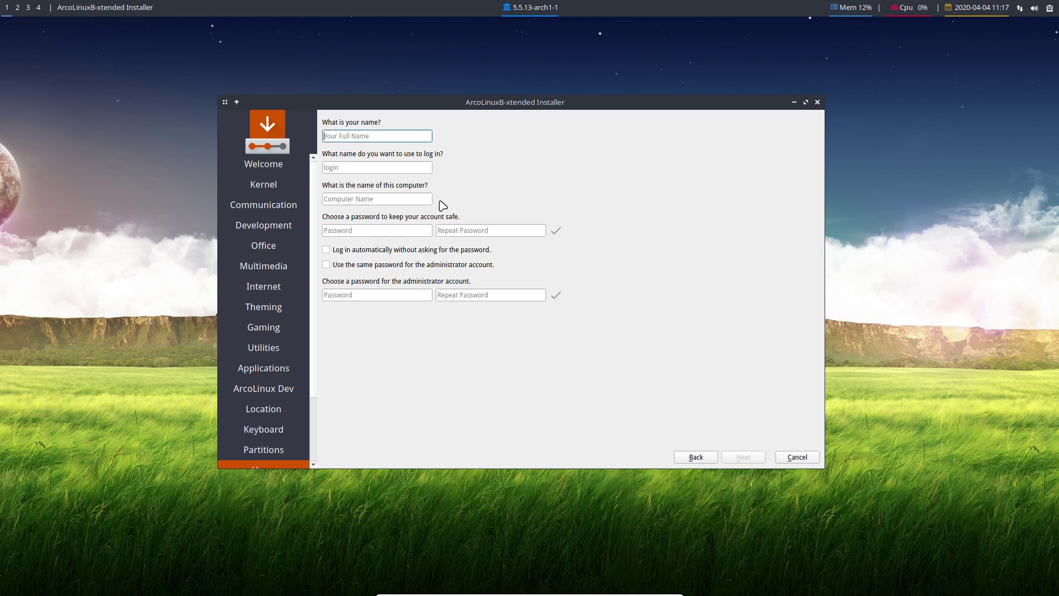
pyautogui.write('erik')
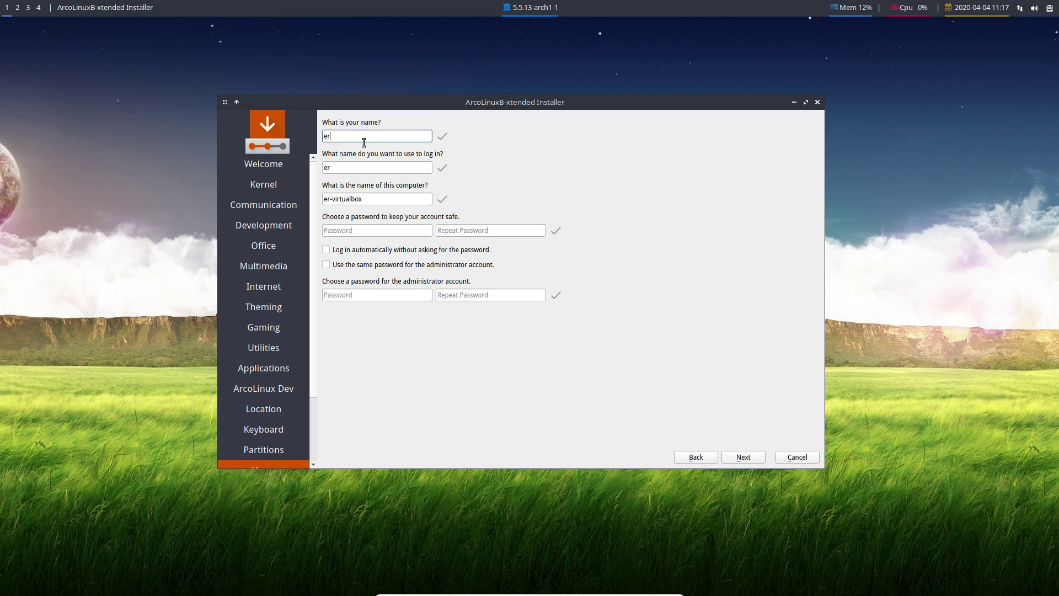
pyautogui.press('Tab')
pyautogui.press('Tab')
pyautogui.write('ArcOl')
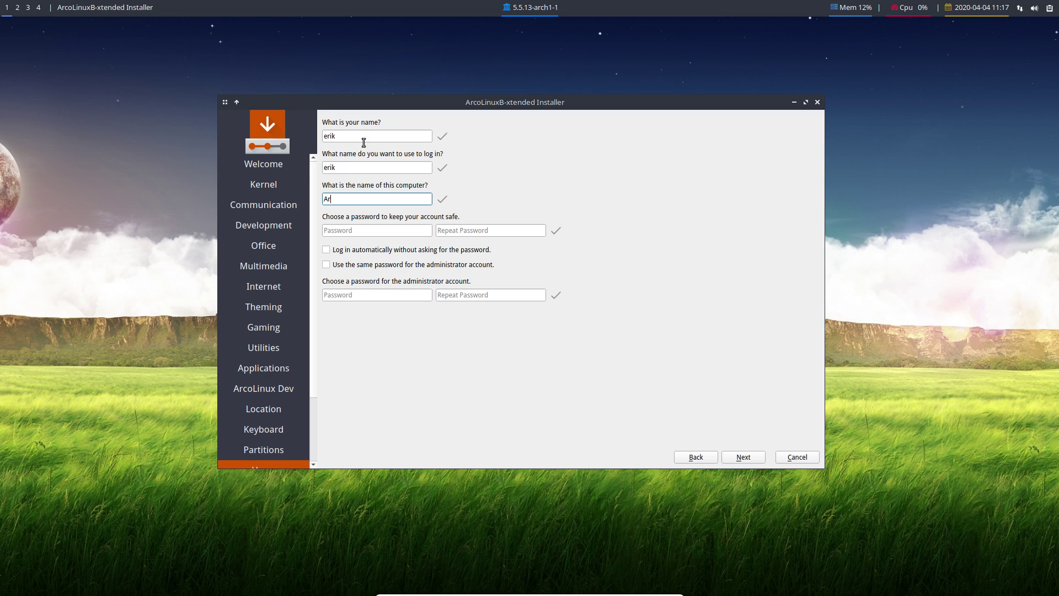
pyautogui.press('BackSpace')
pyautogui.press('BackSpace')
pyautogui.write('oLinu')
pyautogui.press('BackSpace')
pyautogui.write('xB')
pyautogui.press('Tab')
# Set and confirm the account password, enable automatic login and the same administrator password, and start installing.
pyautogui.write('123')
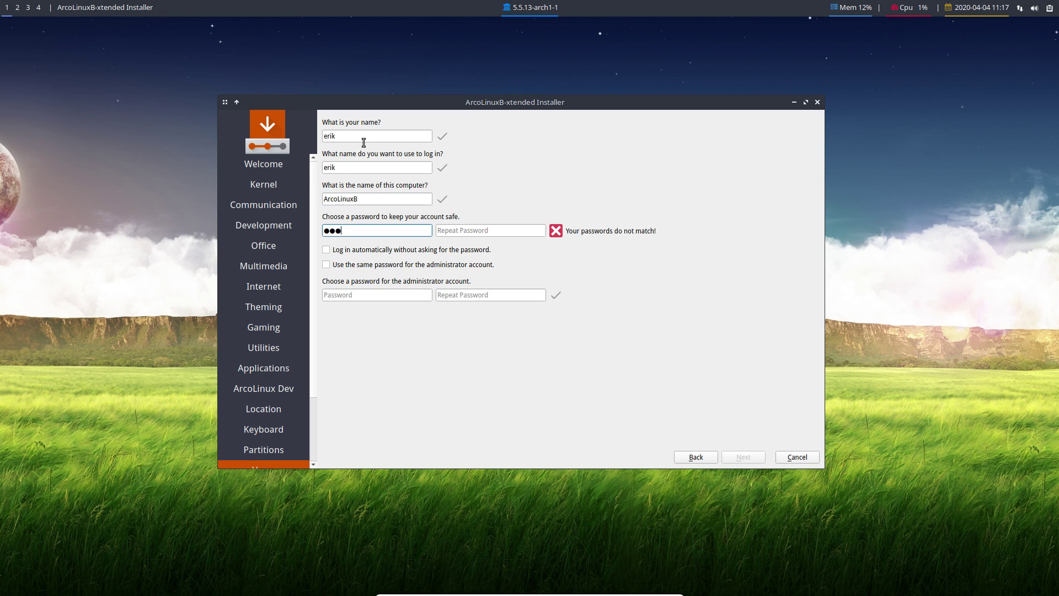
pyautogui.press('BackSpace')
pyautogui.press('BackSpace')
pyautogui.press('BackSpace')
pyautogui.write('1234')
pyautogui.press('Tab')
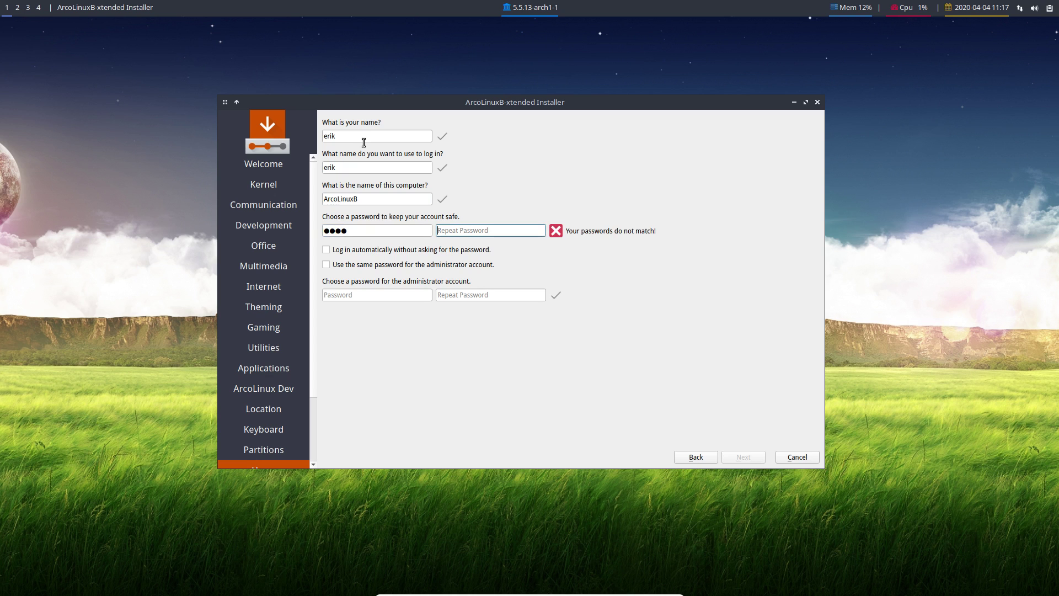
pyautogui.write('1234')
pyautogui.press('Tab')
pyautogui.press('space')
pyautogui.press('Tab')
pyautogui.press('space')
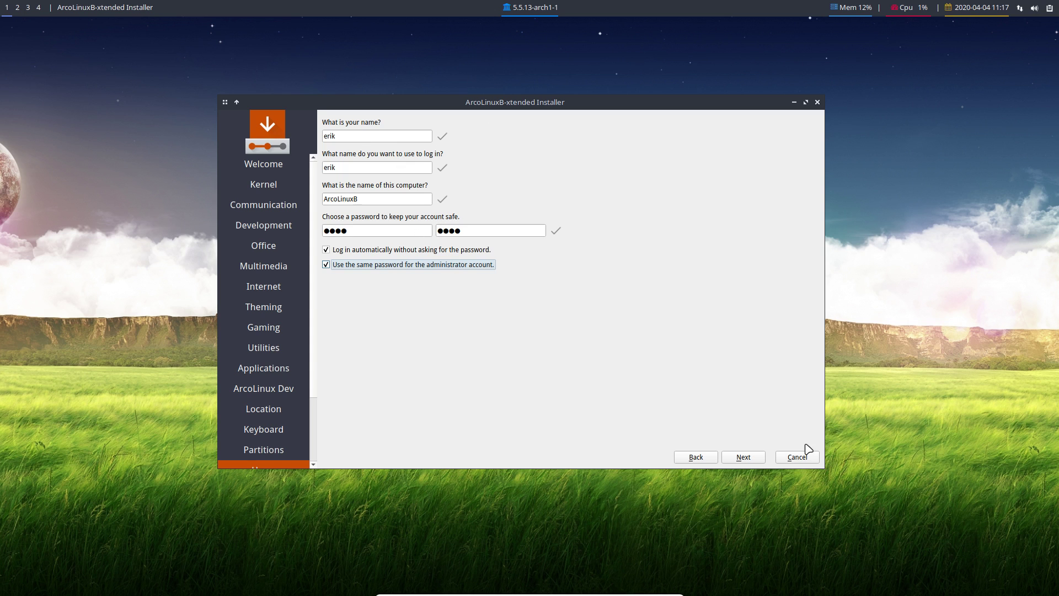
pyautogui.click(754, 462)
pyautogui.click(752, 461)
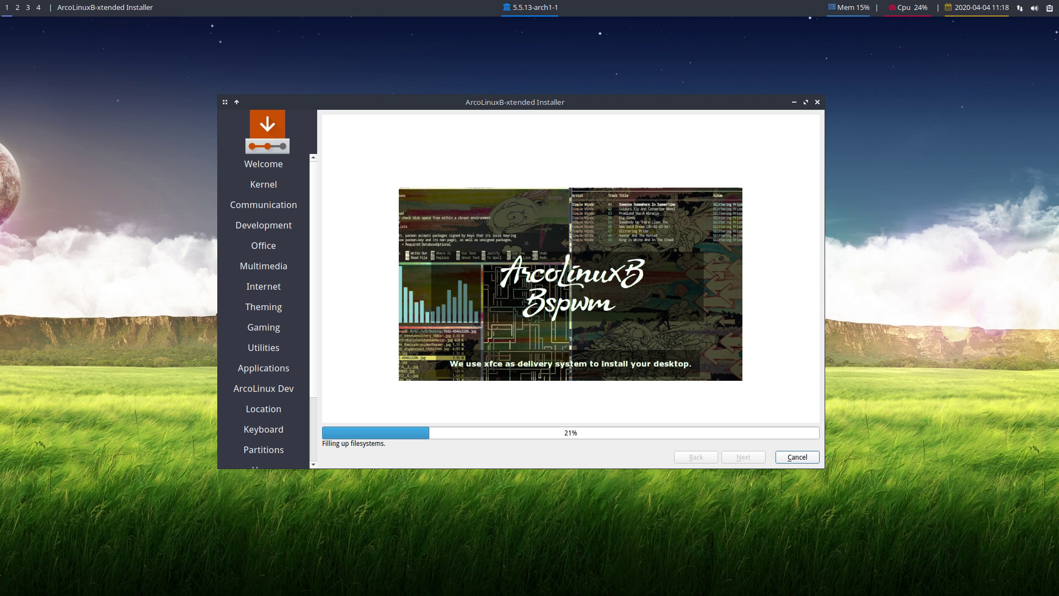
# Move the installer to the lower right, close the ArcoLinux Welcome App, and open the desktop menu.
pyautogui.moveTo(510, 101); pyautogui.dragTo(696, 174)
pyautogui.moveTo(520, 116); pyautogui.dragTo(334, 104)
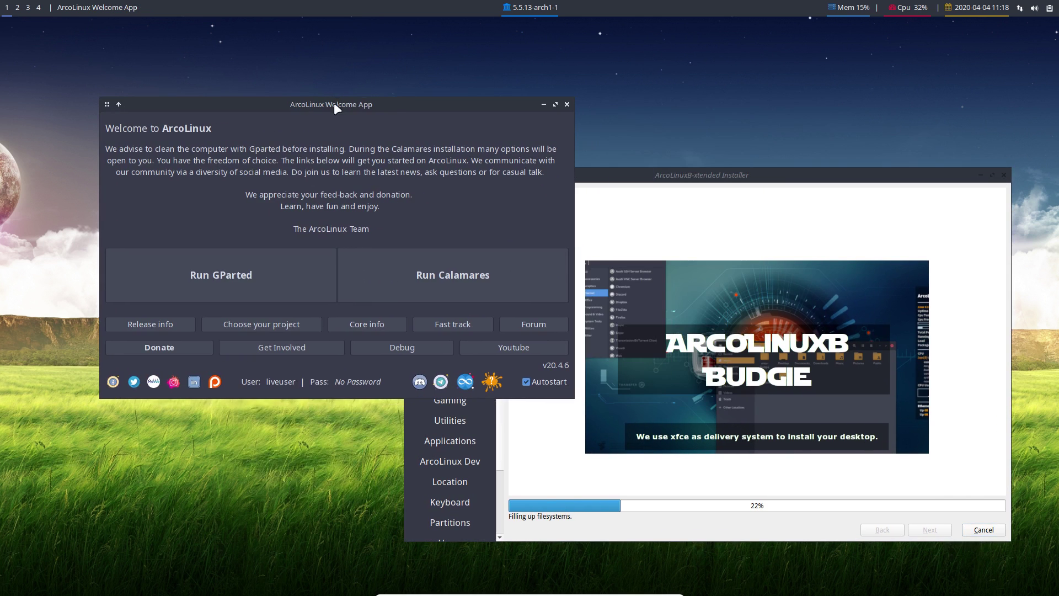
pyautogui.click(567, 104)
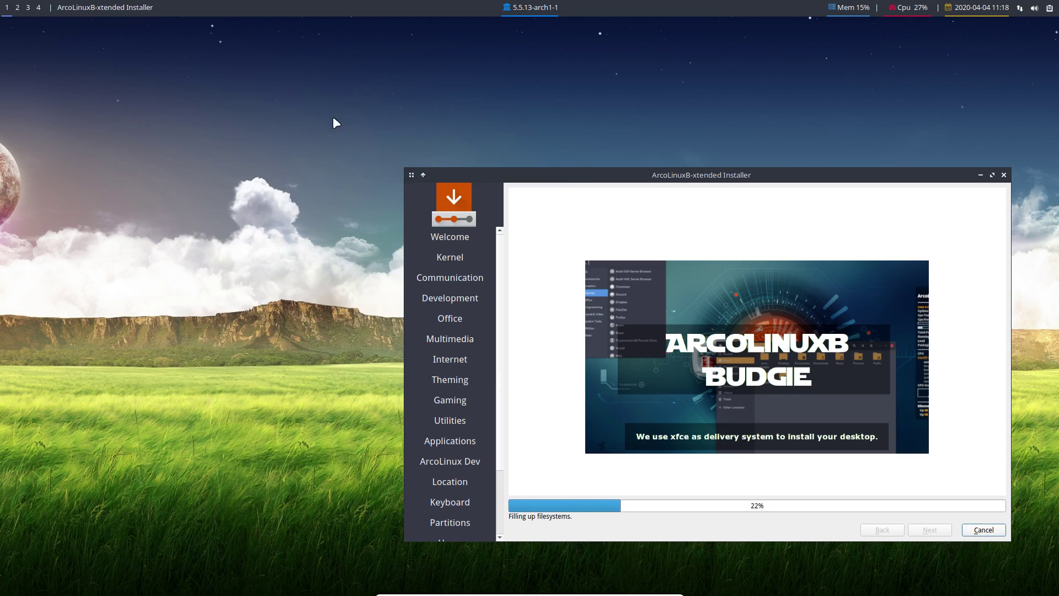
pyautogui.rightClick(156, 118)
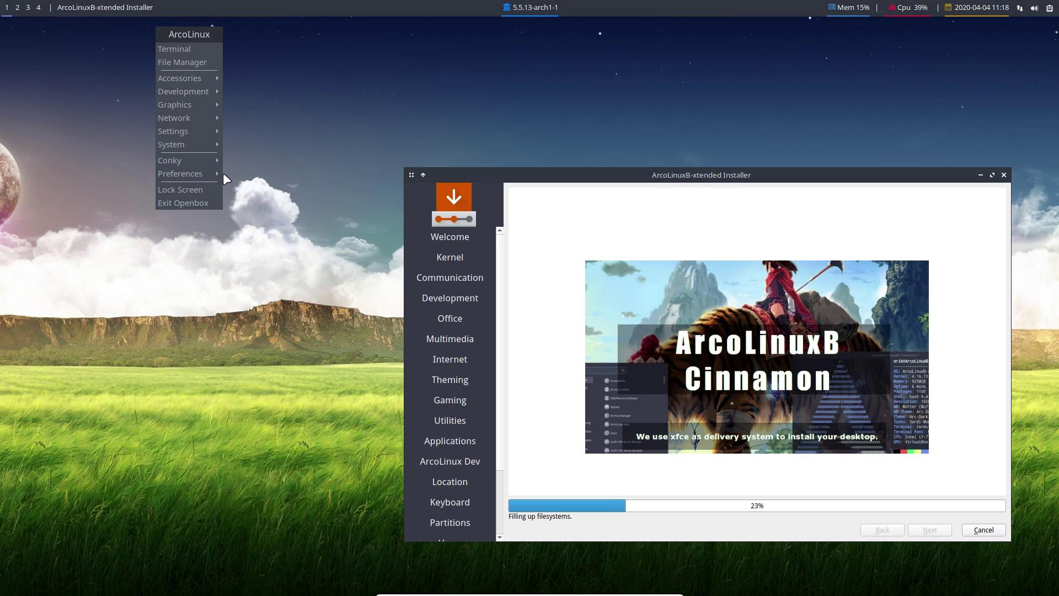
pyautogui.moveTo(215, 80)
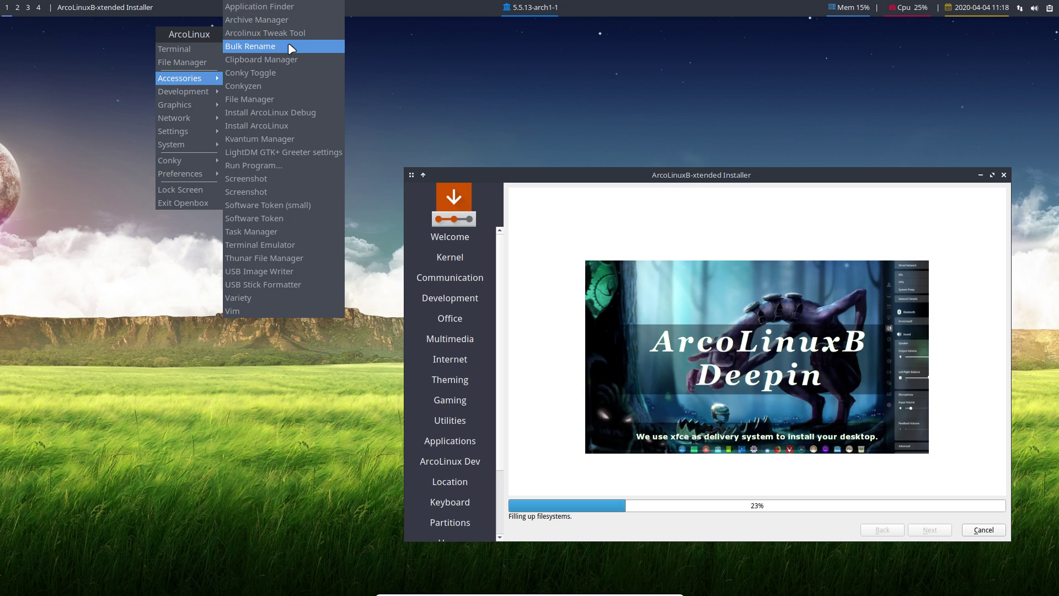
pyautogui.moveTo(180, 144)
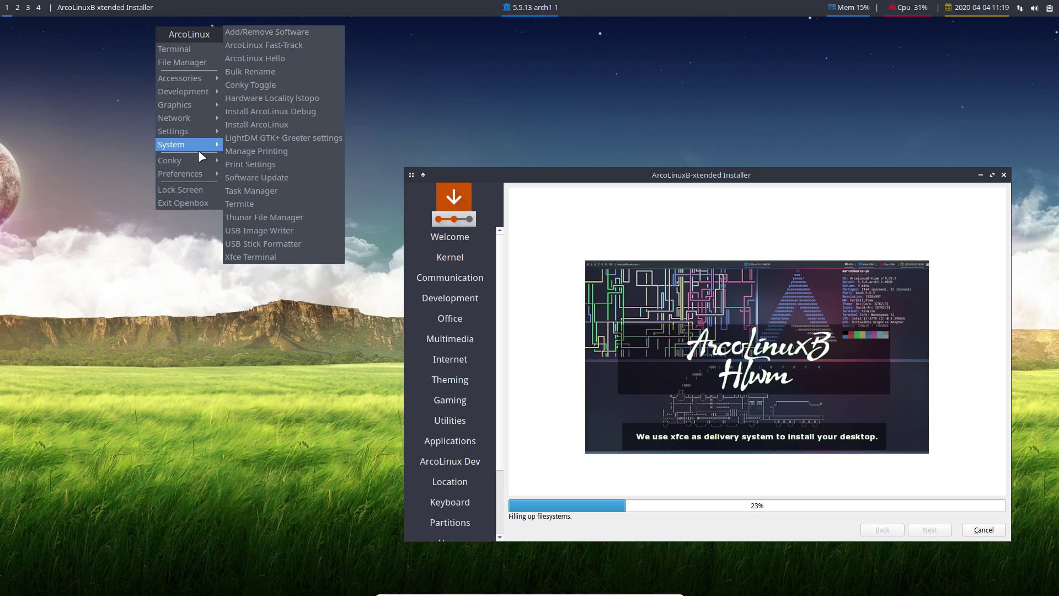
pyautogui.moveTo(196, 160)
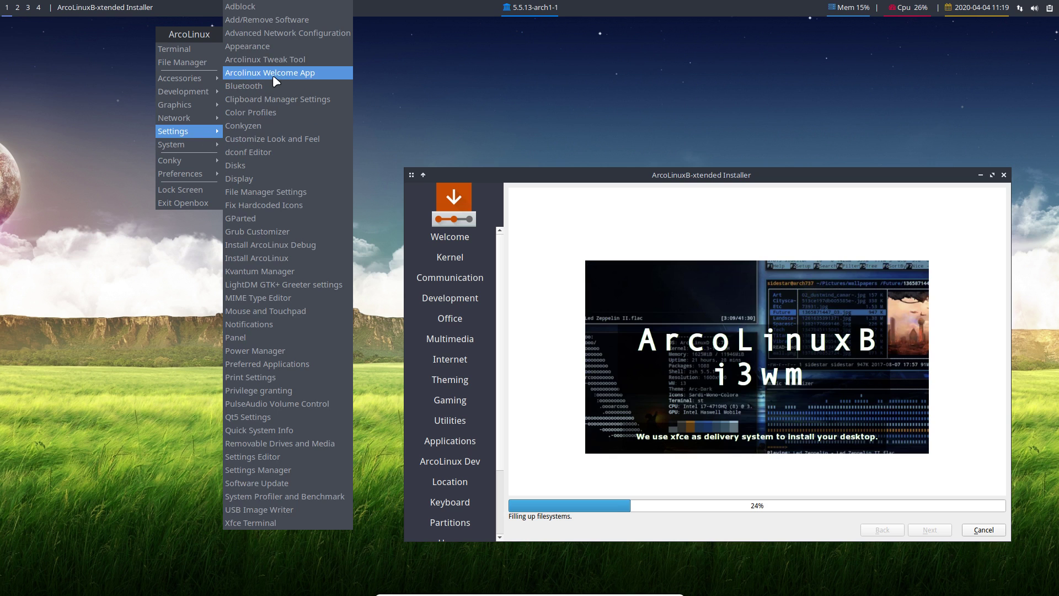
pyautogui.click(289, 73)
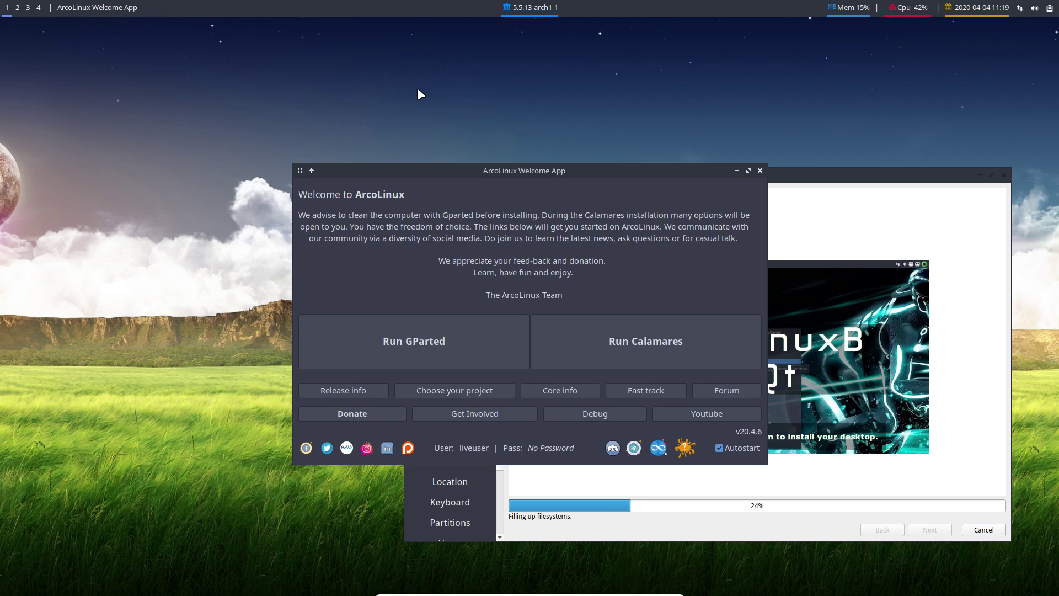
pyautogui.moveTo(370, 96); pyautogui.dragTo(220, 33)
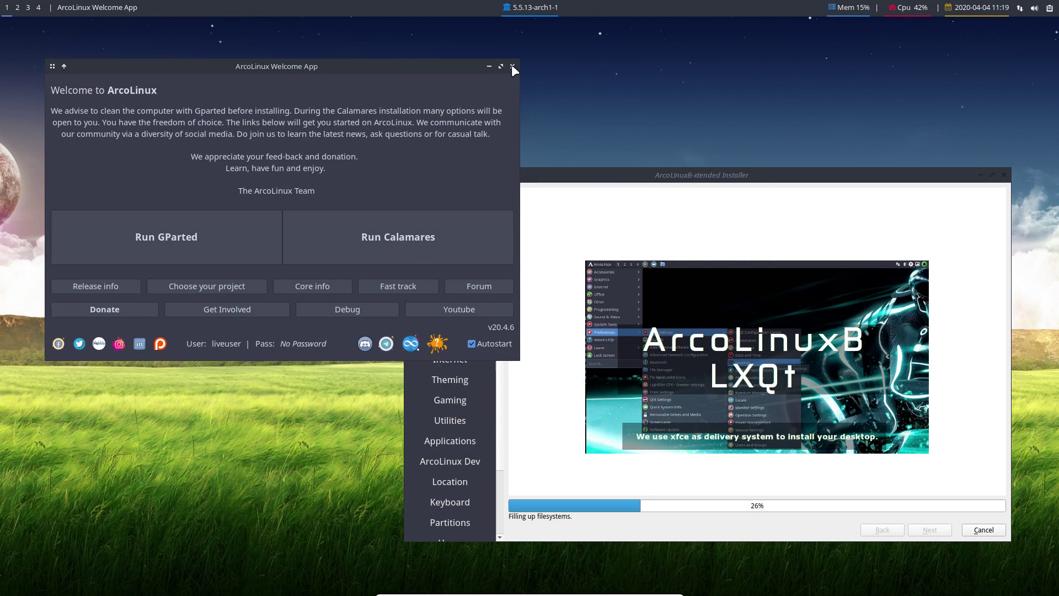
# Close the Welcome App again and open a terminal with 'pkexec calamares' typed.
pyautogui.click(512, 67)
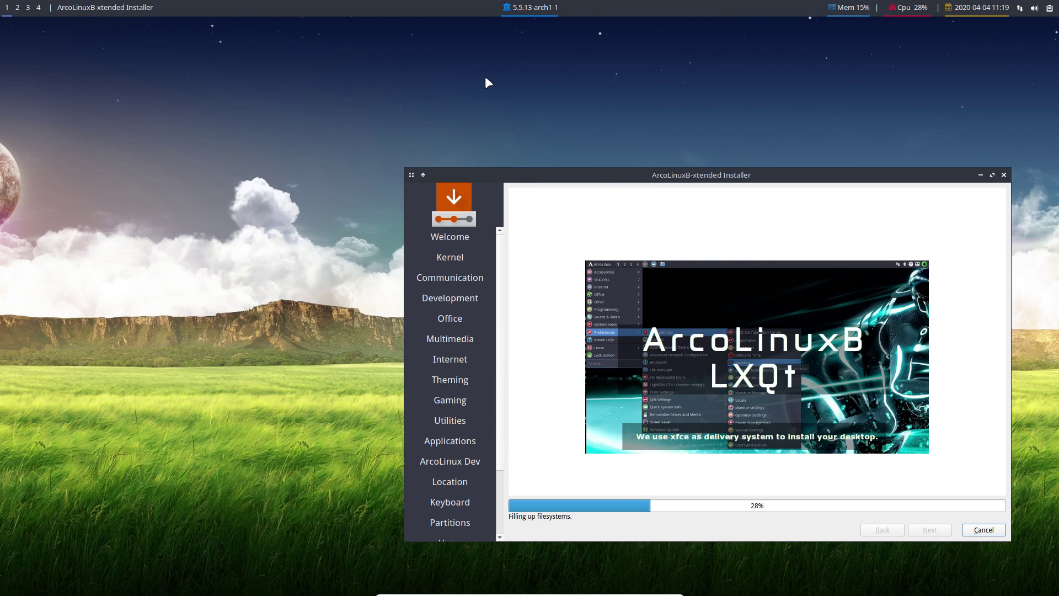
pyautogui.click(131, 174)
pyautogui.hotkey('ctrl', 'alt', 't')
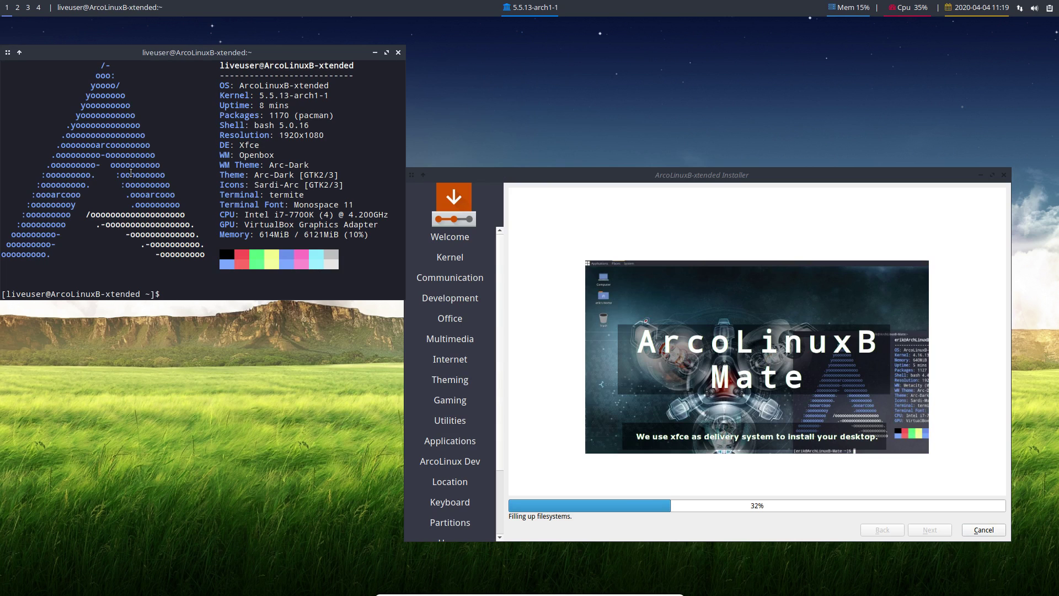
pyautogui.write('pk')
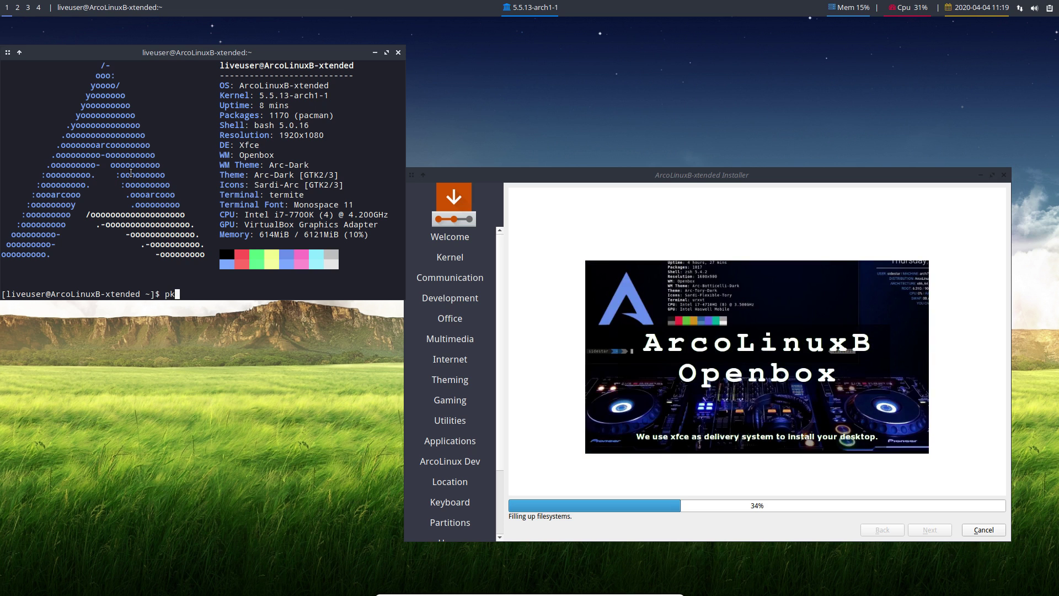
pyautogui.write('exec calamares')
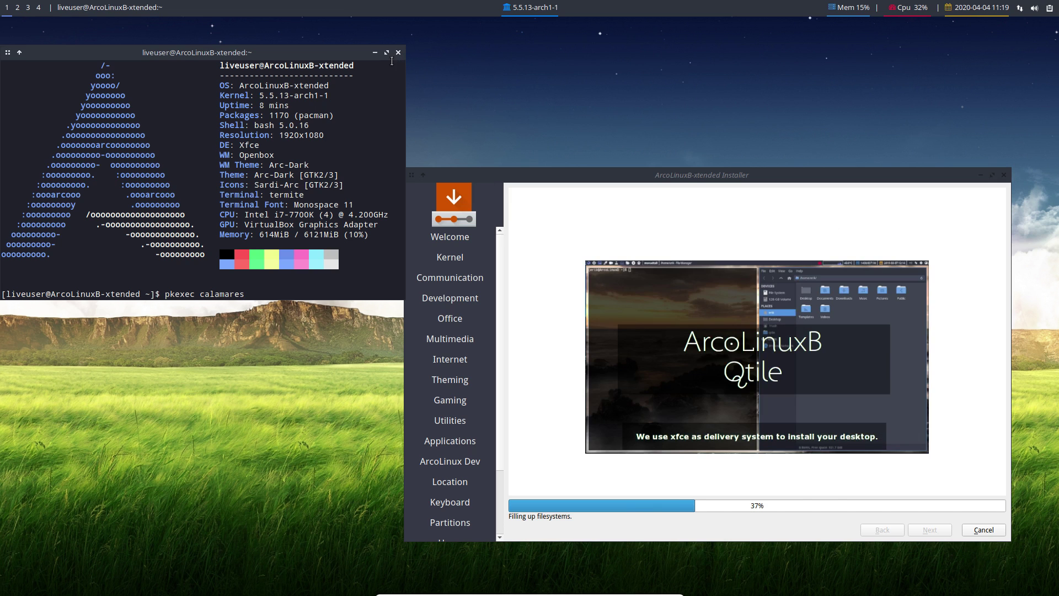
# Close the terminal, separate the installer and error dialog, and dismiss the Installation Failed error.
pyautogui.click(398, 53)
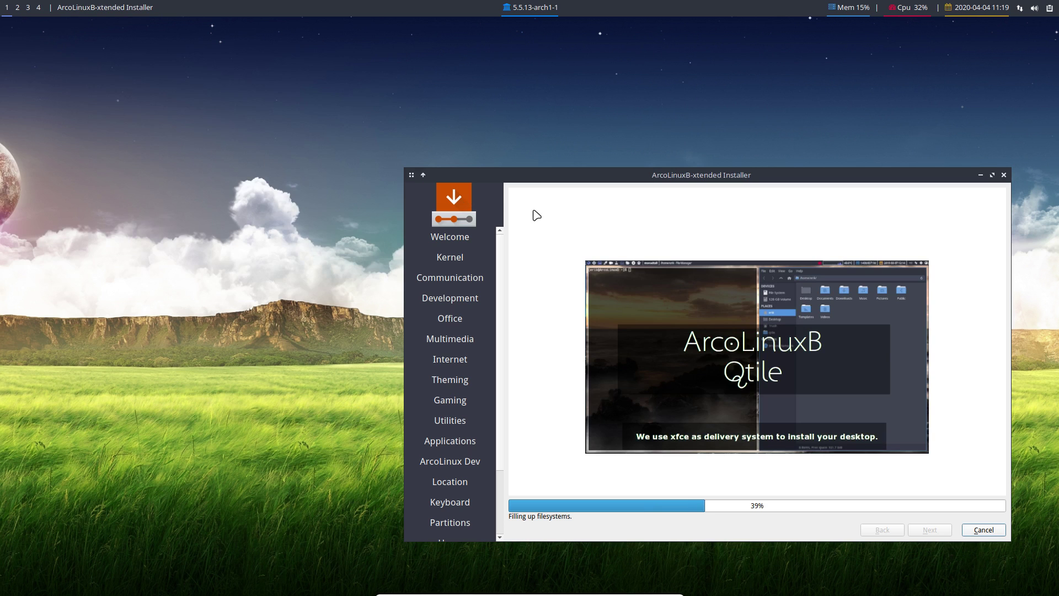
pyautogui.moveTo(715, 180); pyautogui.dragTo(596, 109)
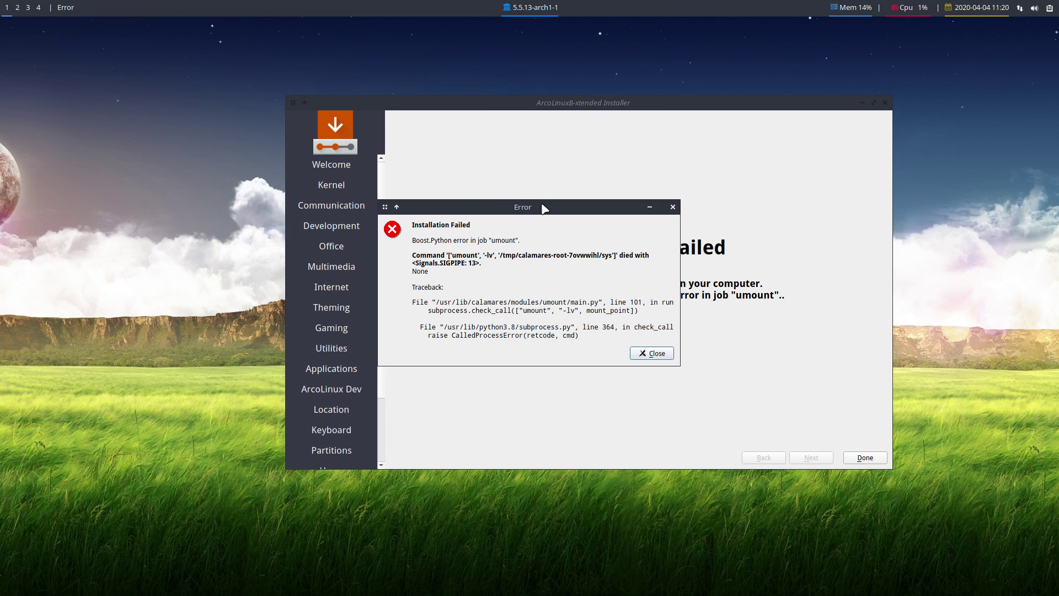
pyautogui.moveTo(548, 206); pyautogui.dragTo(636, 205)
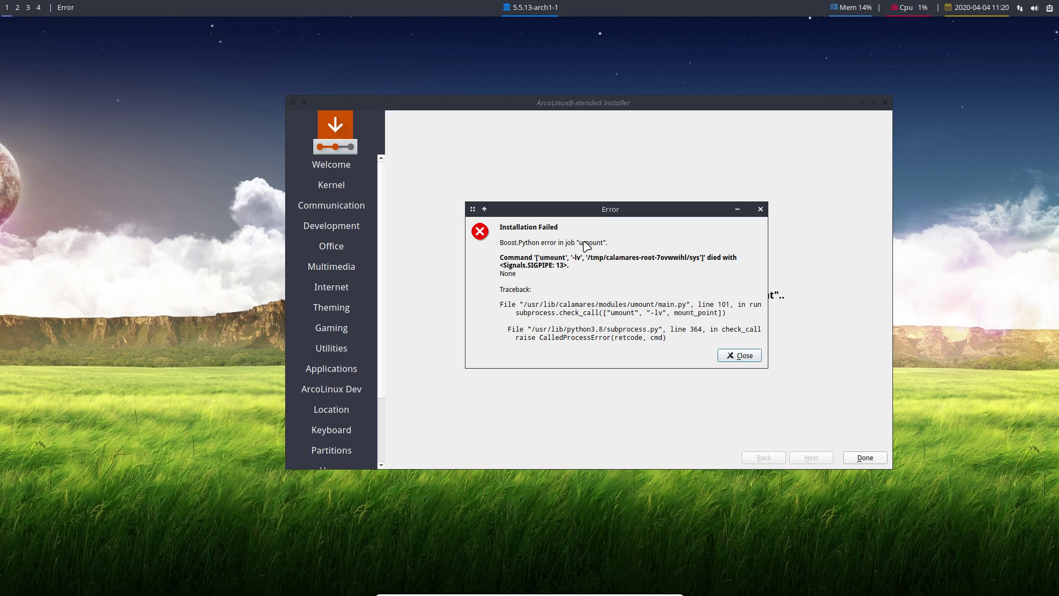
pyautogui.click(728, 357)
# Restart the virtual machine through Exit Openbox in the desktop menu.
pyautogui.rightClick(342, 267)
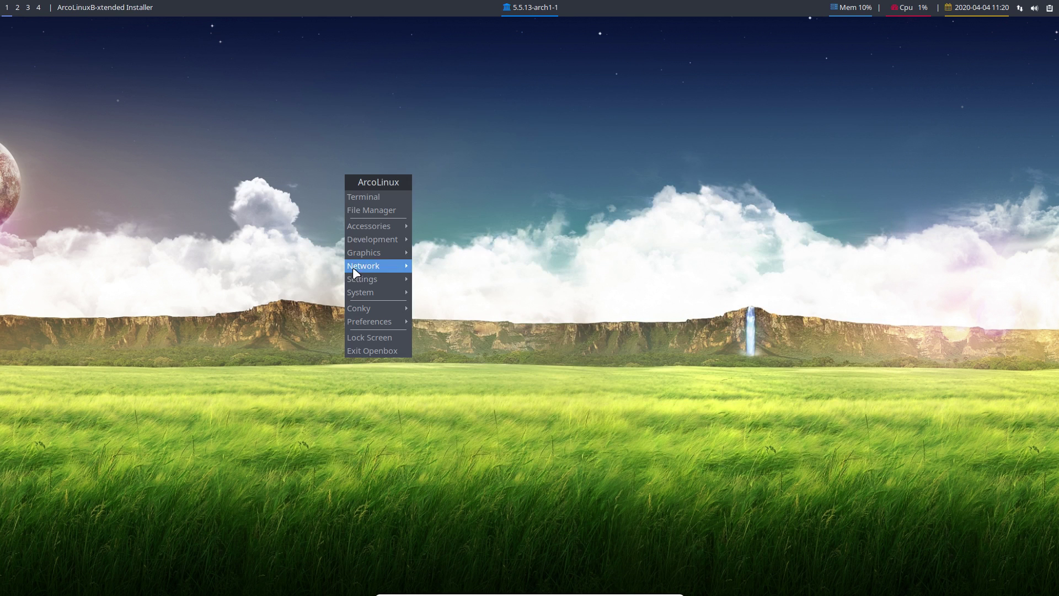
pyautogui.click(392, 346)
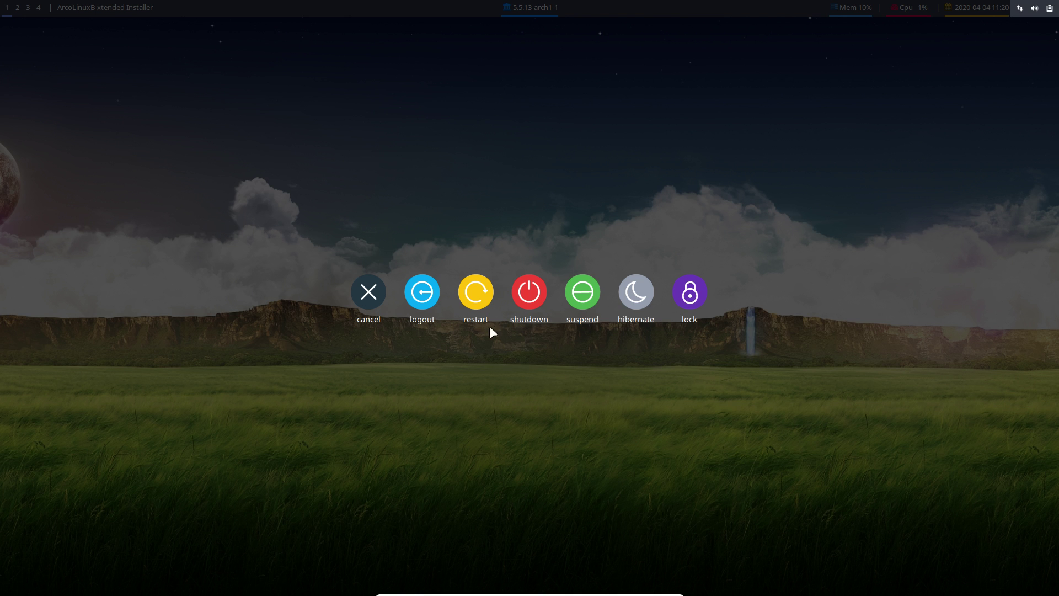
pyautogui.click(481, 300)
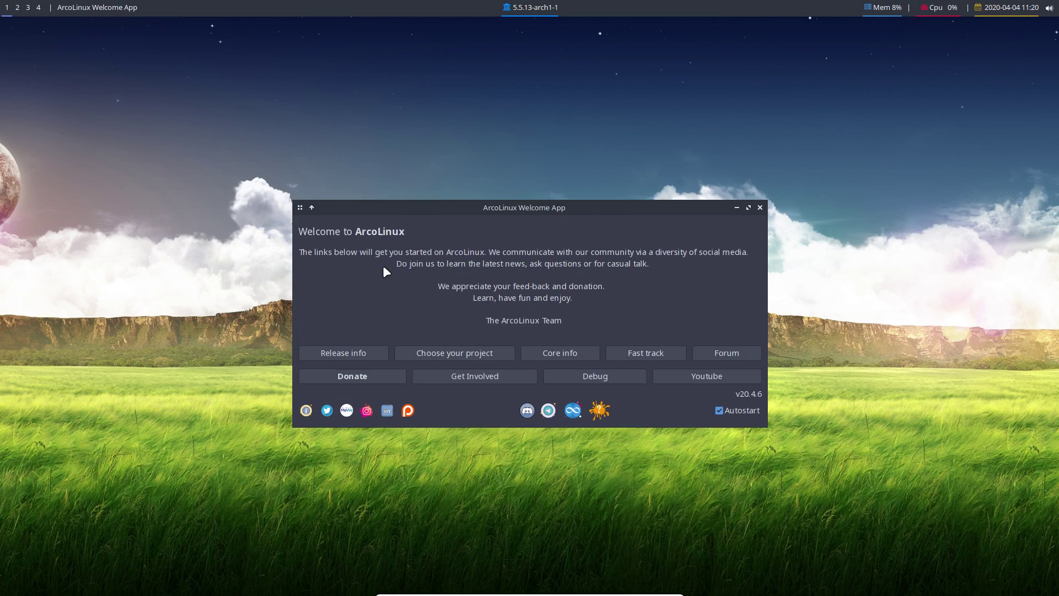
# Untick Autostart, close the Welcome App, and launch Firefox from the desktop menu's Network submenu.
pyautogui.click(719, 410)
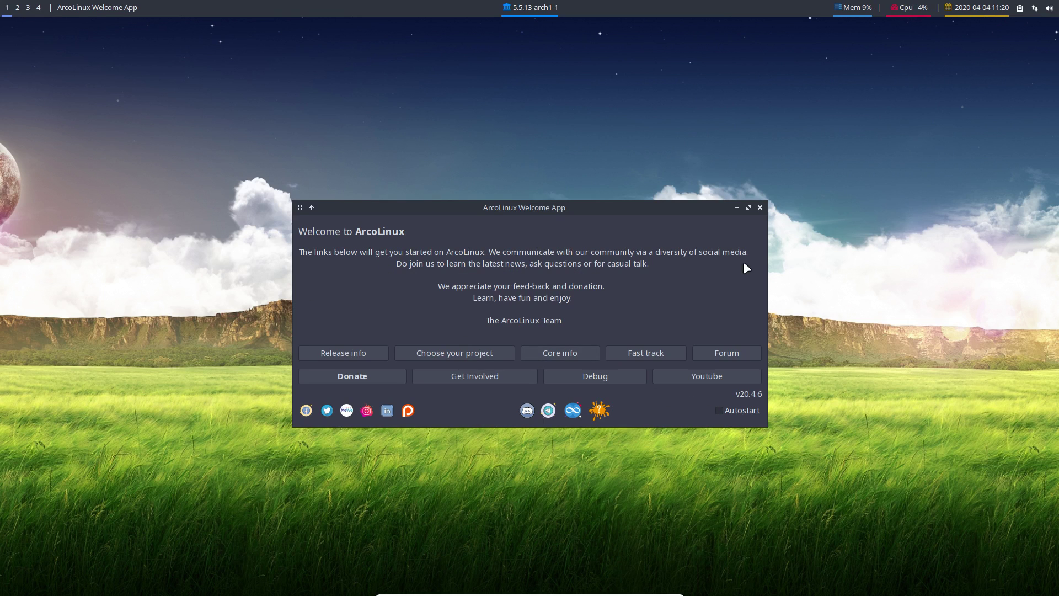
pyautogui.click(759, 205)
pyautogui.rightClick(446, 230)
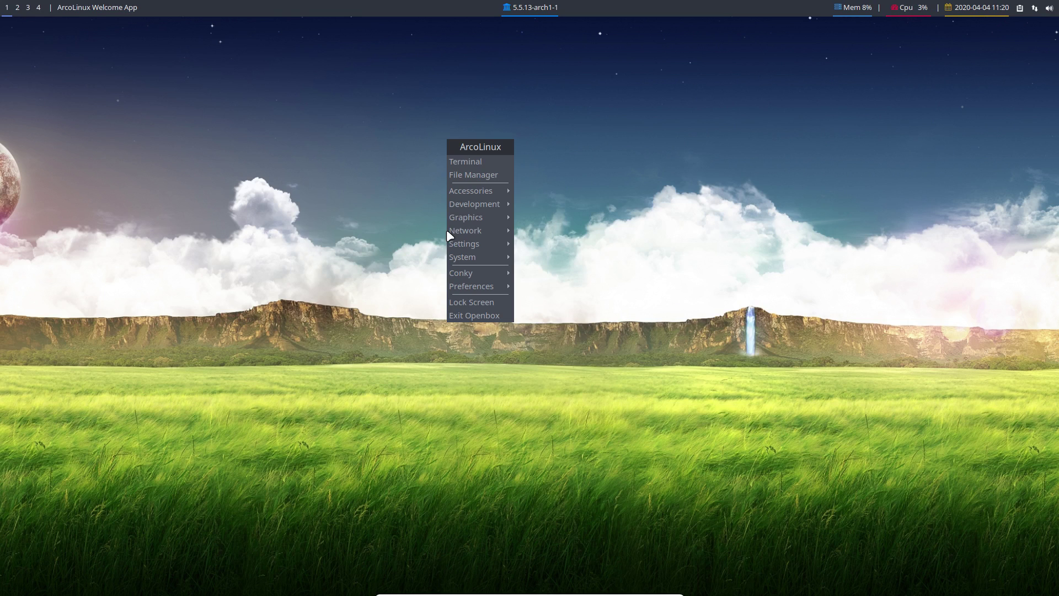
pyautogui.moveTo(495, 190)
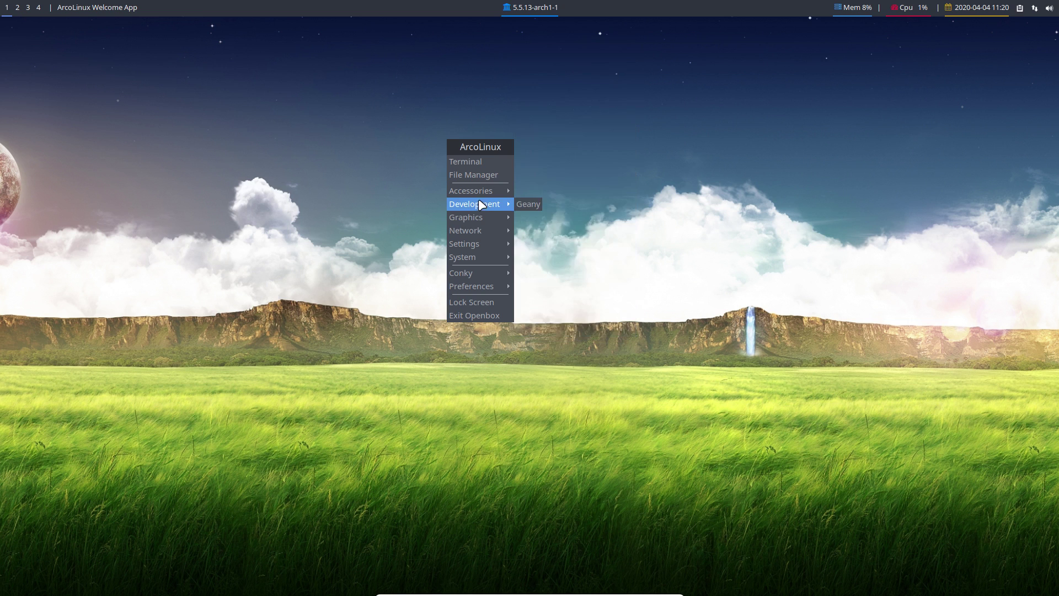
pyautogui.moveTo(480, 216)
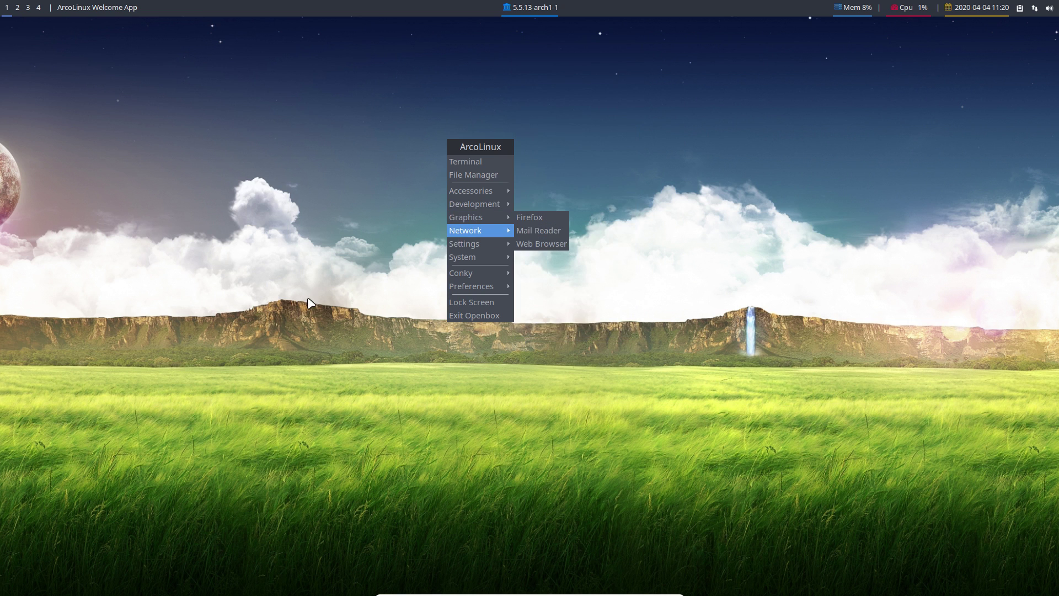
pyautogui.click(285, 318)
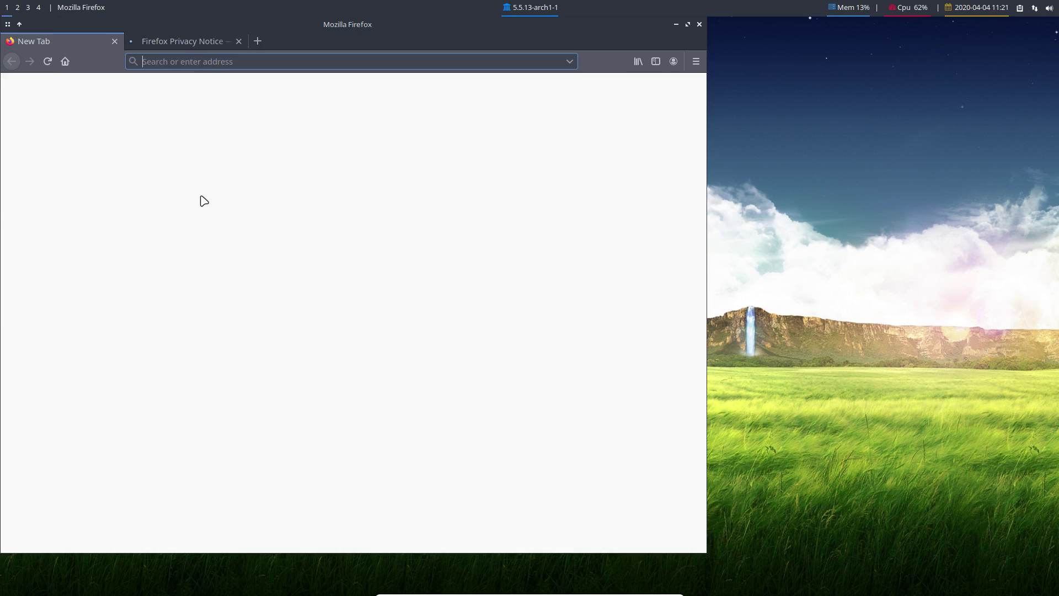
# Load arcolinuxd.com in Firefox and maximise the browser window.
pyautogui.write('a')
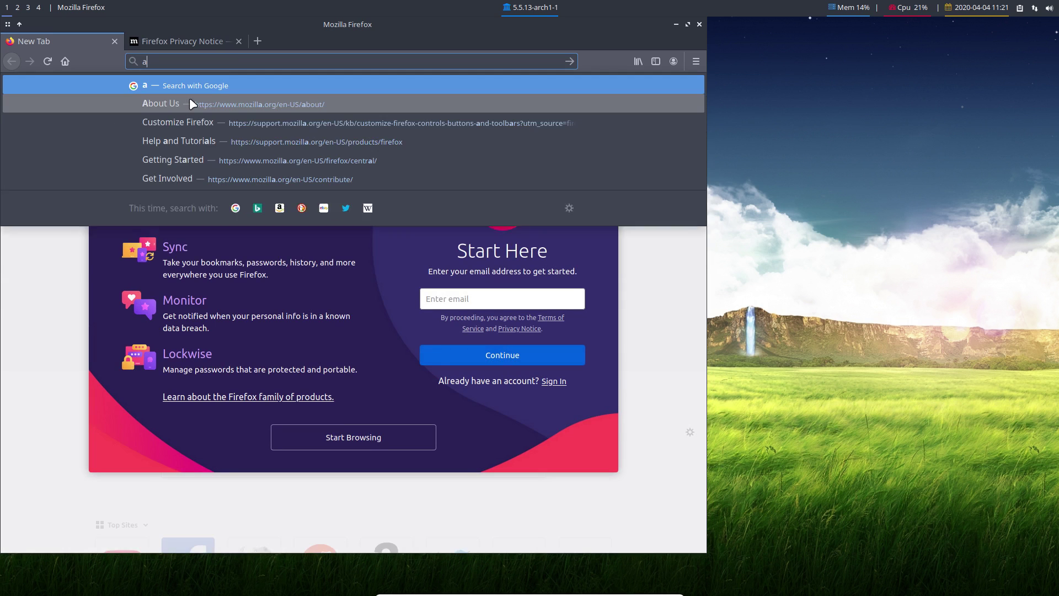
pyautogui.write('rch')
pyautogui.press('BackSpace')
pyautogui.press('BackSpace')
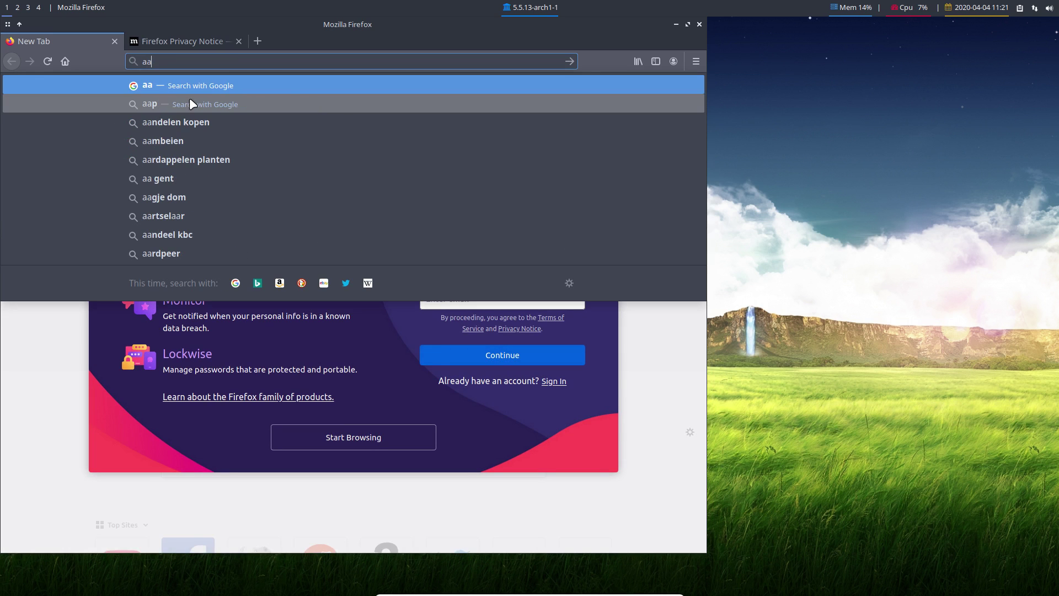
pyautogui.write('c')
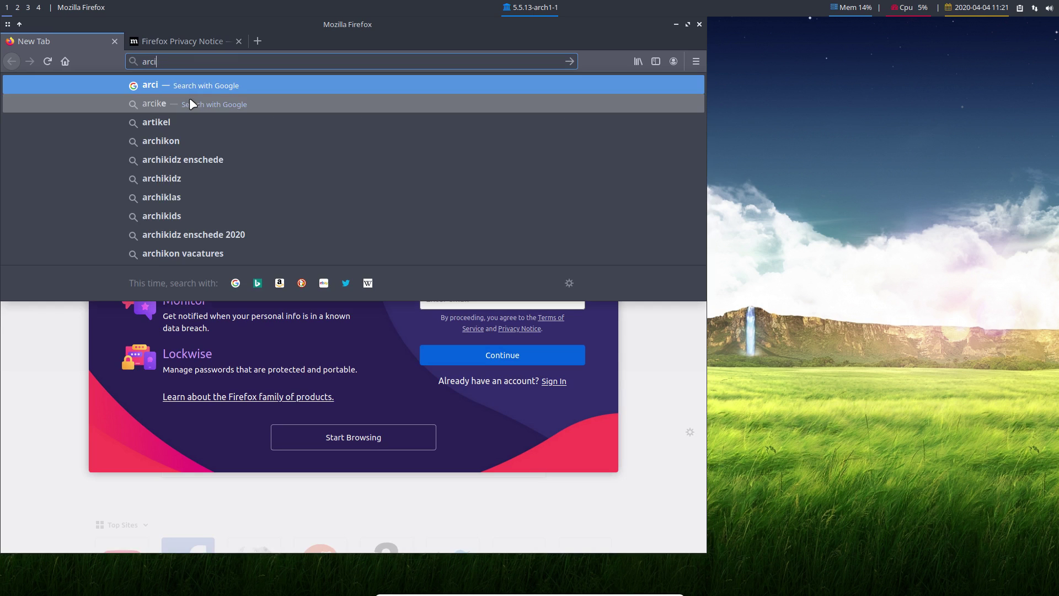
pyautogui.write('olinux')
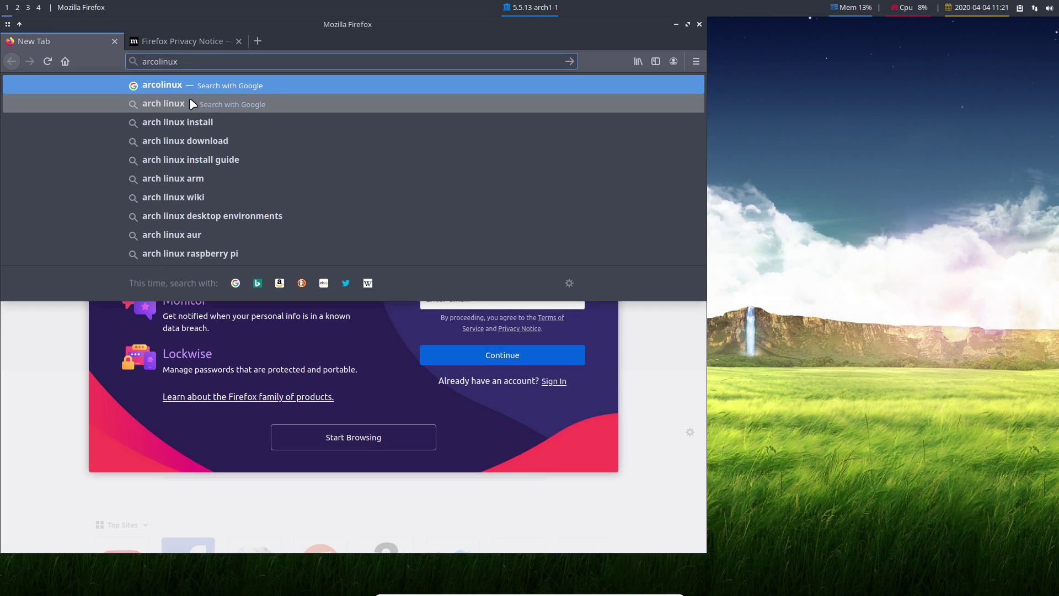
pyautogui.write('d.com')
pyautogui.press('Return')
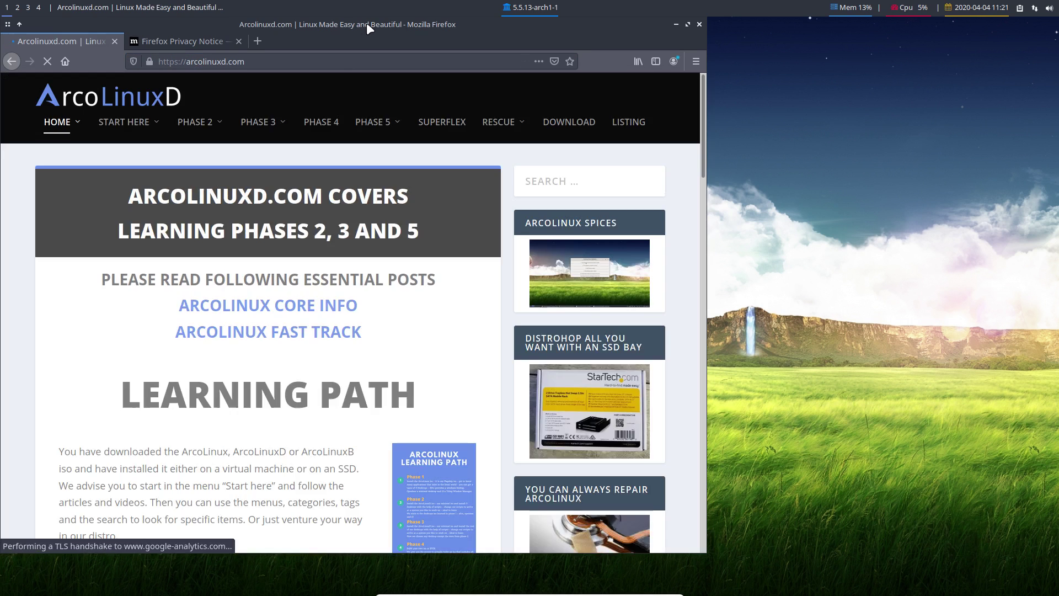
pyautogui.doubleClick(366, 22)
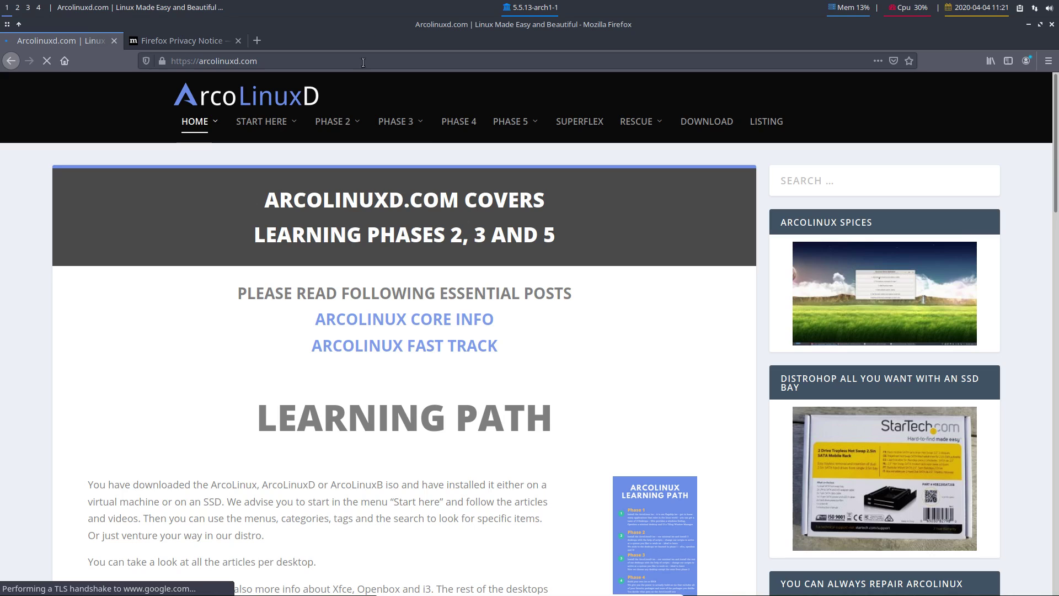
# Go to PHASE 2 > OPENBOX > OPENBOX ARTICLES on the site's menu.
pyautogui.moveTo(339, 148)
pyautogui.moveTo(369, 202)
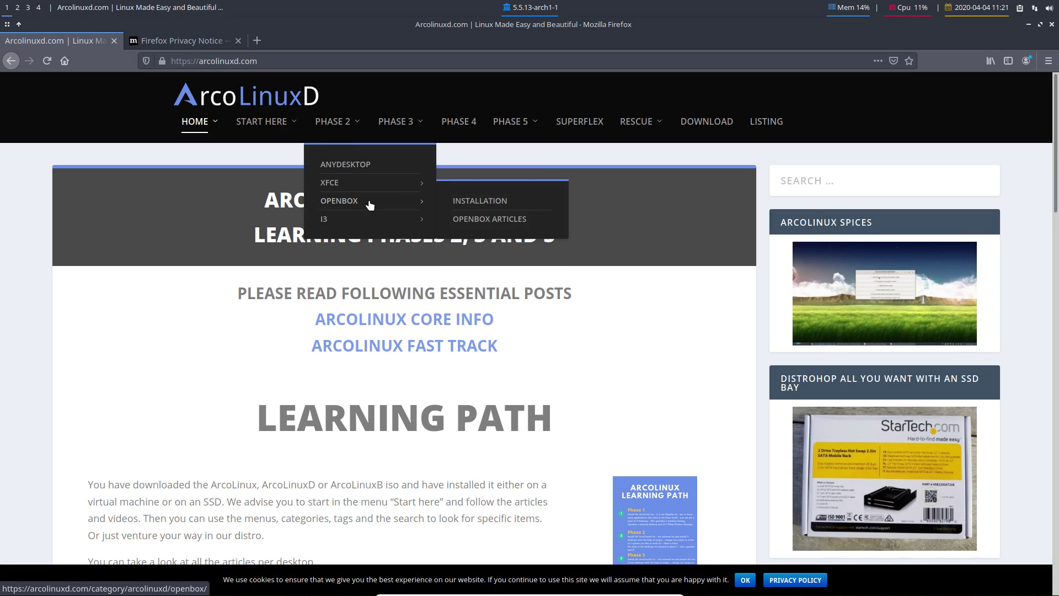
pyautogui.moveTo(396, 127)
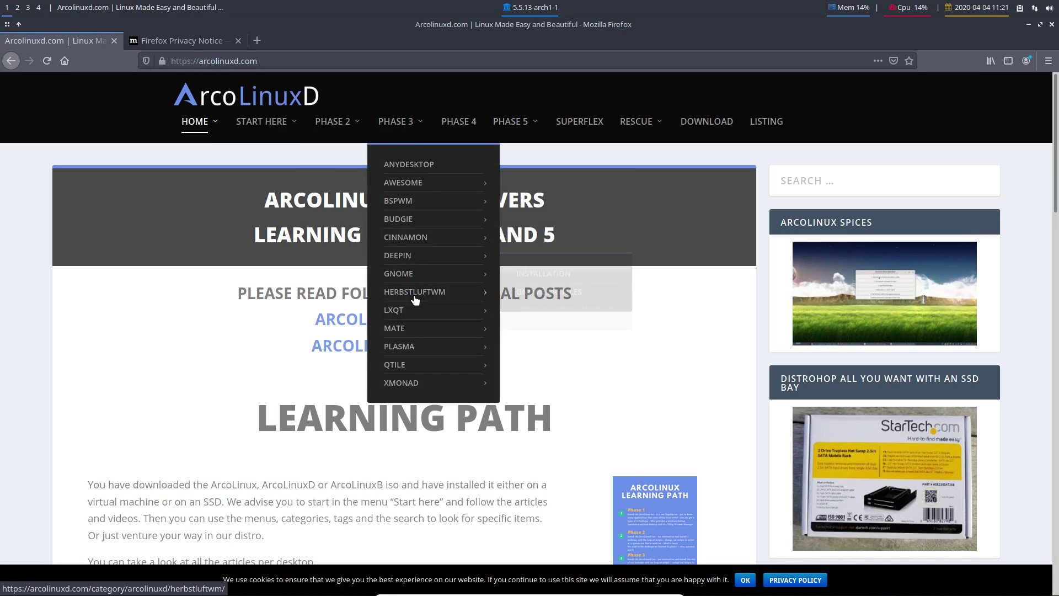
pyautogui.moveTo(408, 384)
pyautogui.moveTo(334, 122)
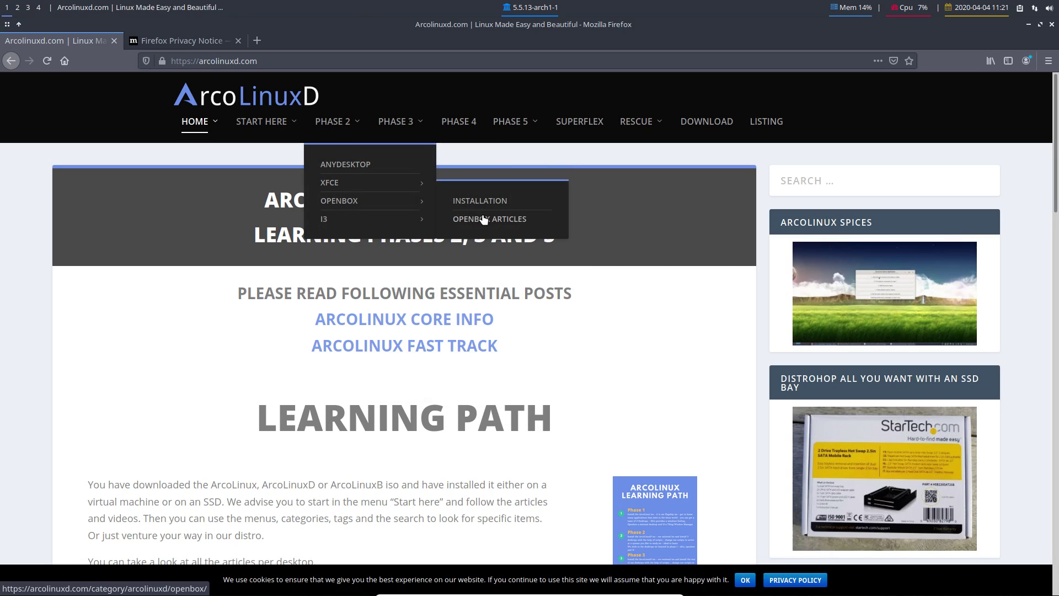
pyautogui.click(503, 219)
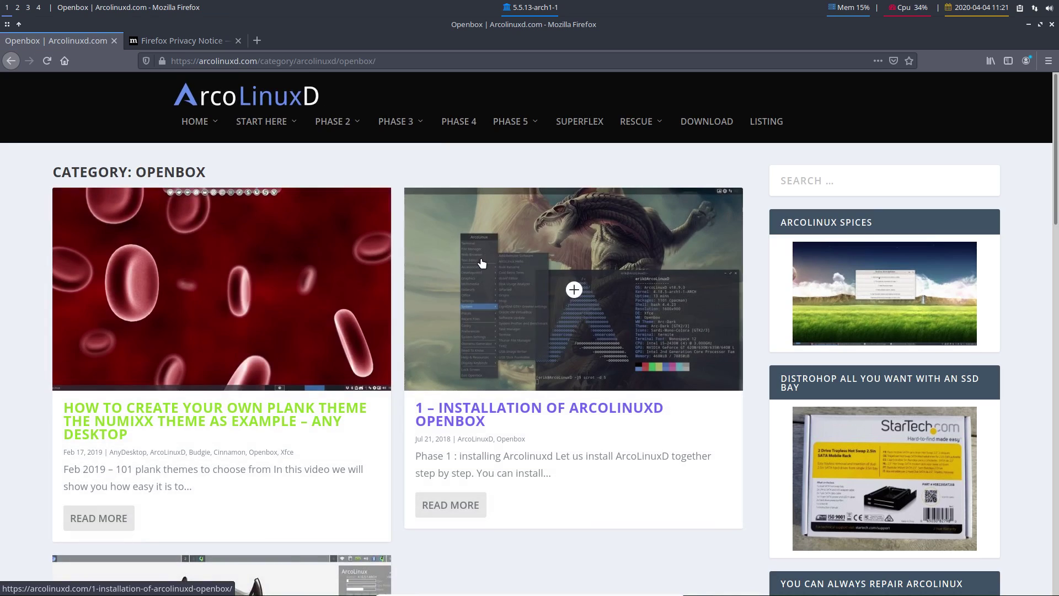
pyautogui.moveTo(201, 124)
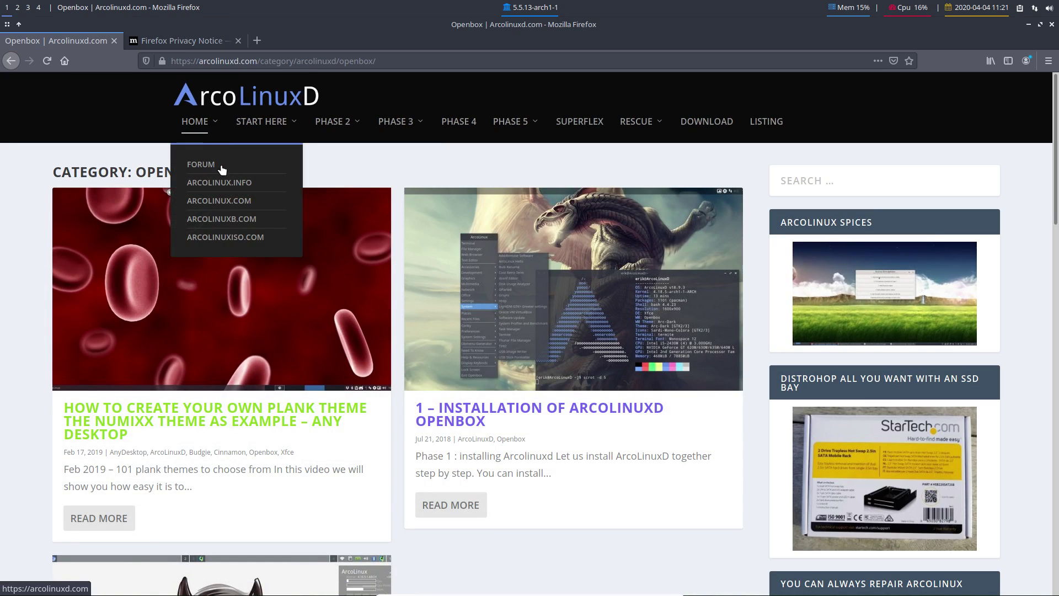
# Load the arcolinux.com home page and close the Firefox Privacy Notice tab.
pyautogui.click(226, 202)
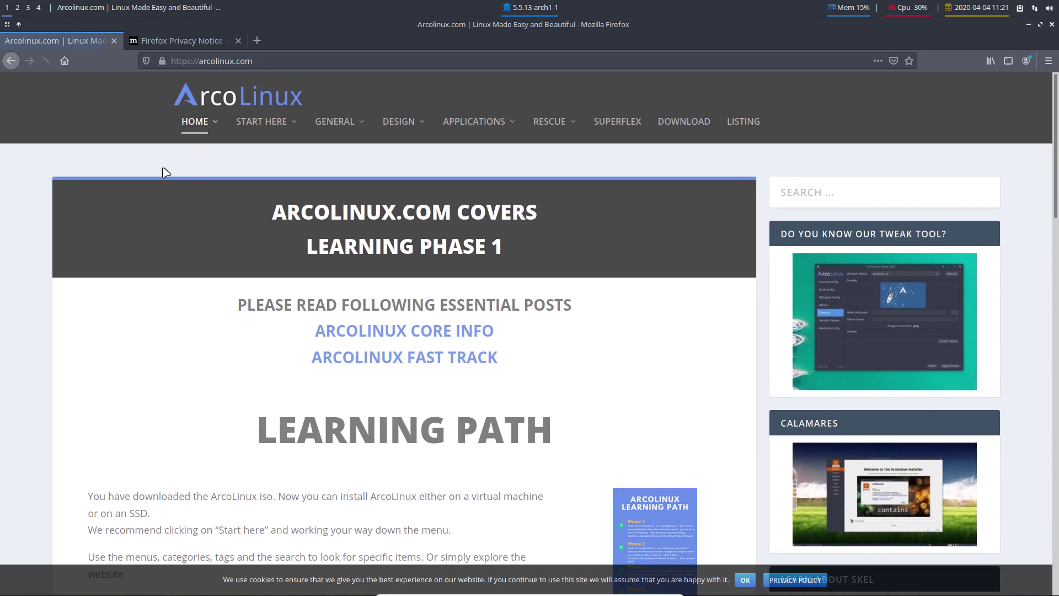
pyautogui.moveTo(342, 135)
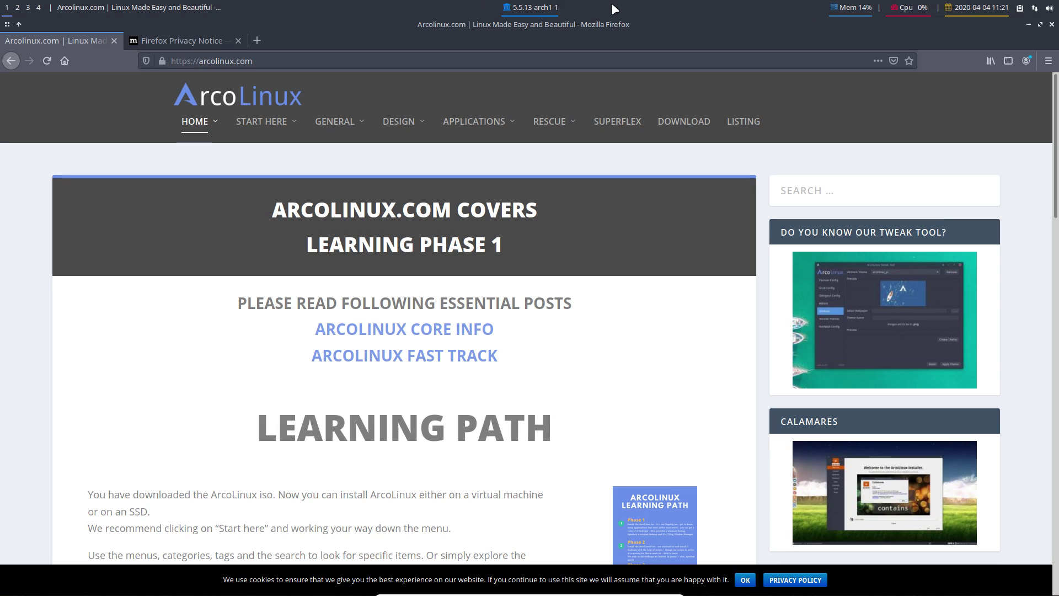
pyautogui.moveTo(481, 133)
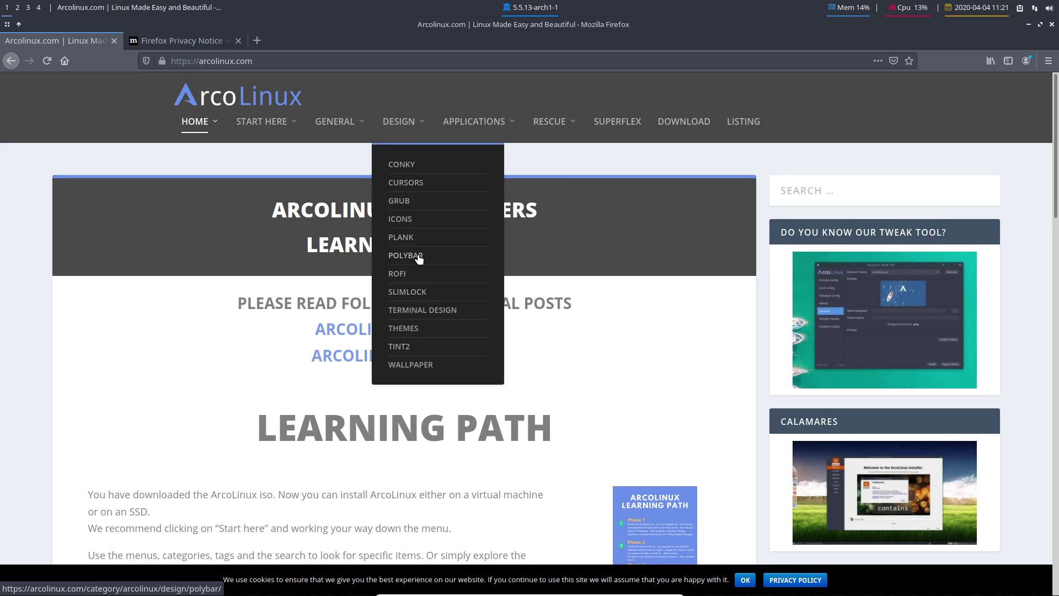
pyautogui.click(182, 41)
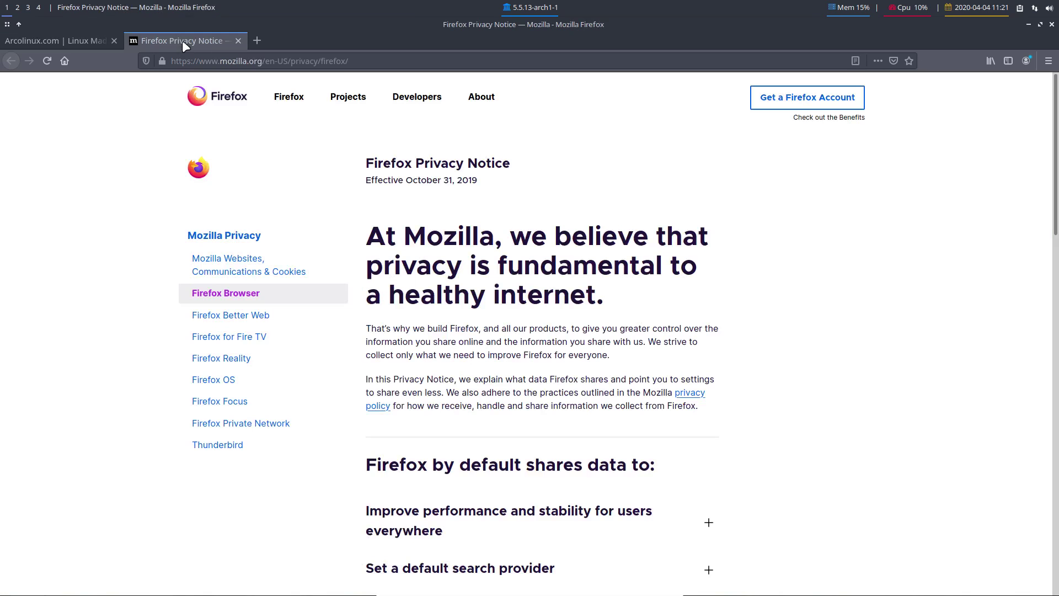
pyautogui.click(239, 40)
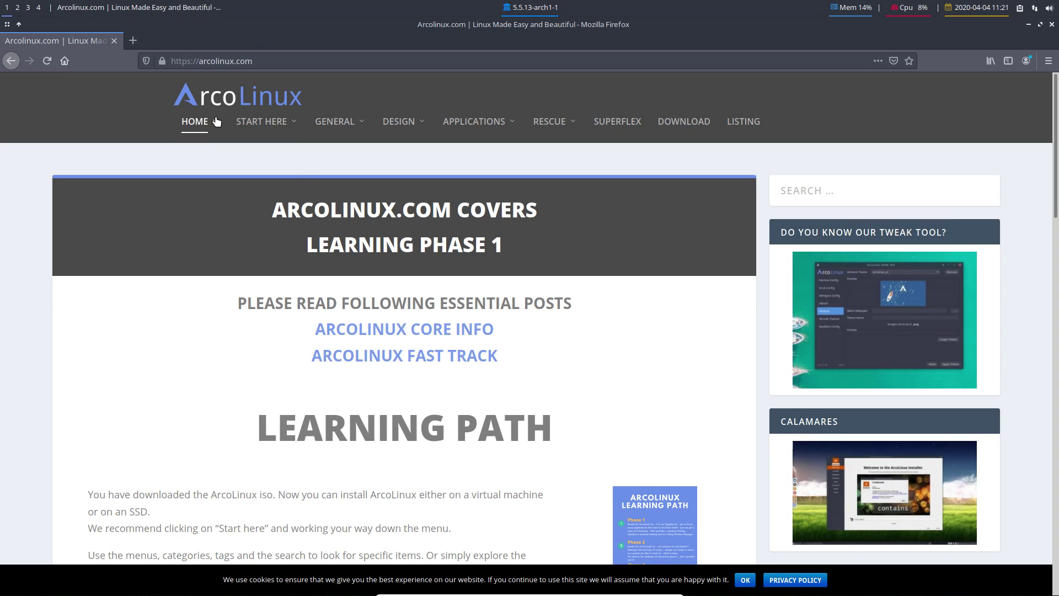
pyautogui.moveTo(215, 141)
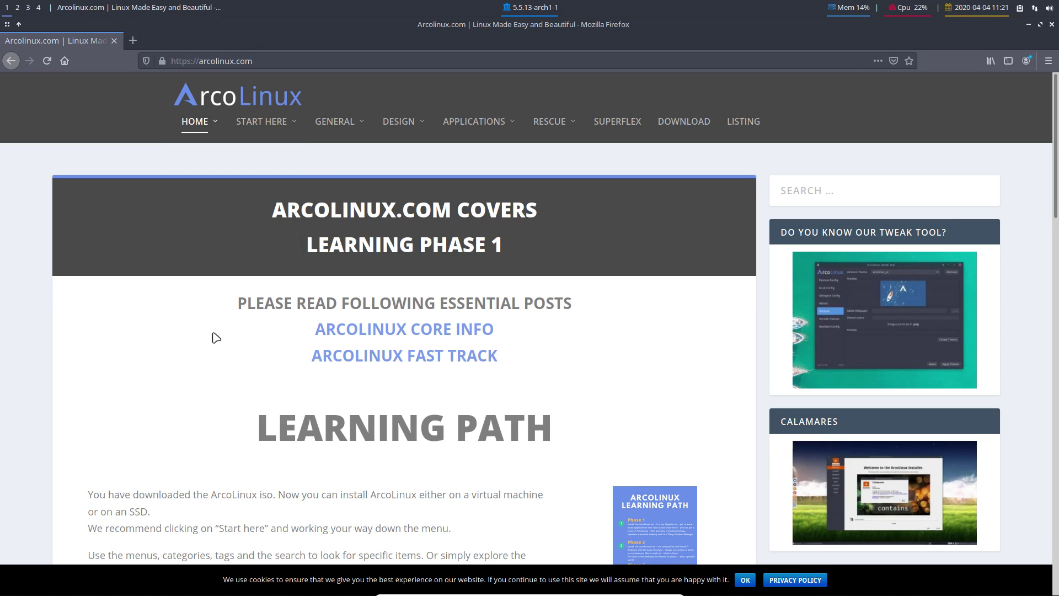